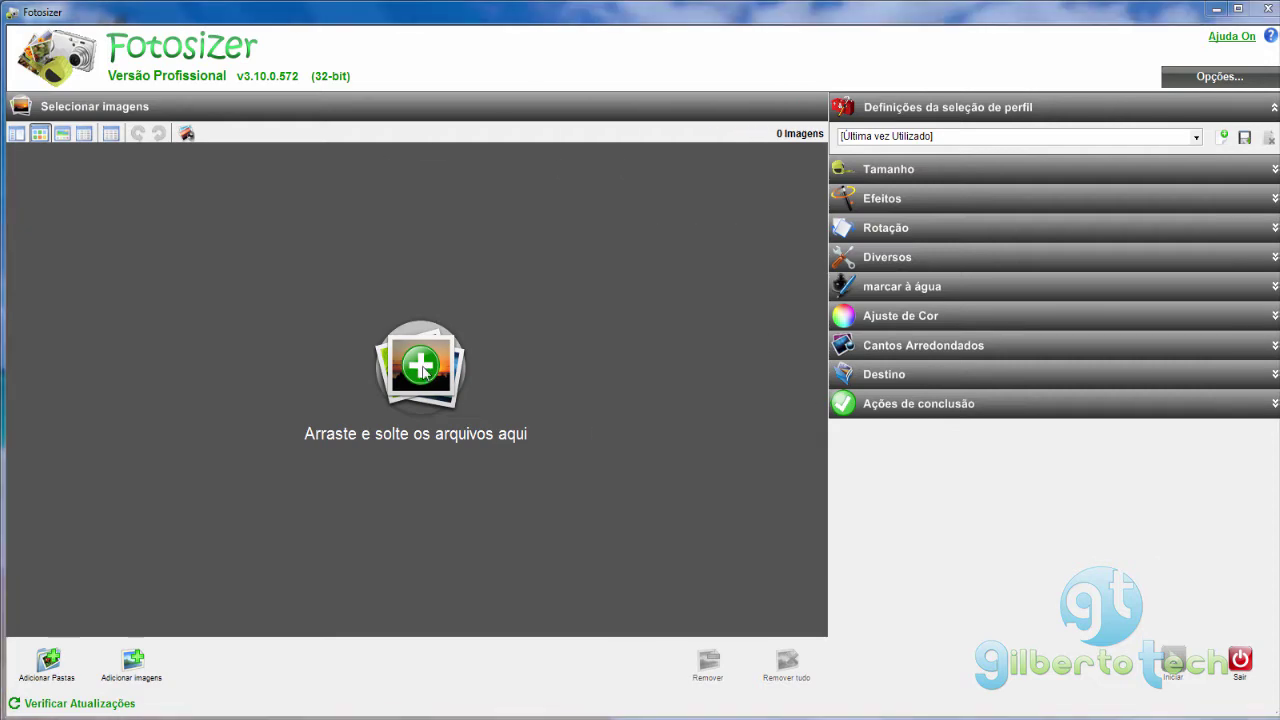
Step: Add the images 01, 02, 03 and 04 from the Nova pasta folder to the image list
left_click(557, 357)
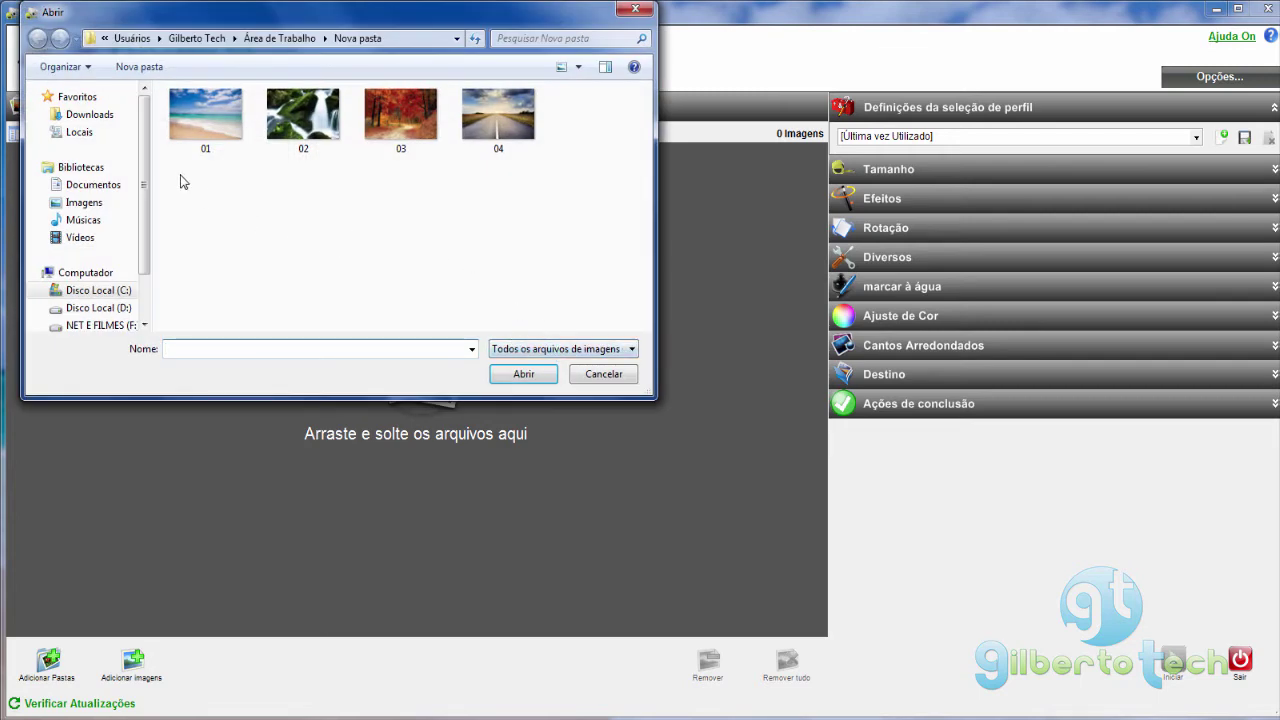
left_click_drag(335, 163, 490, 113)
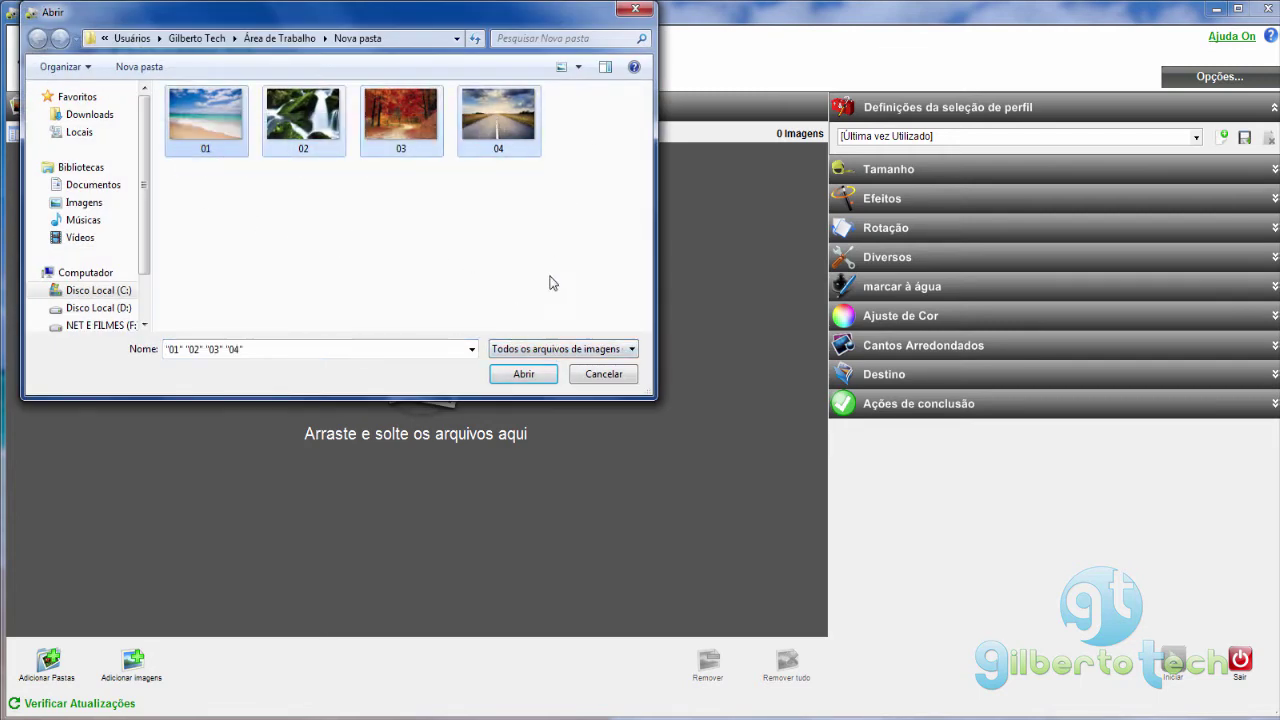
left_click(537, 377)
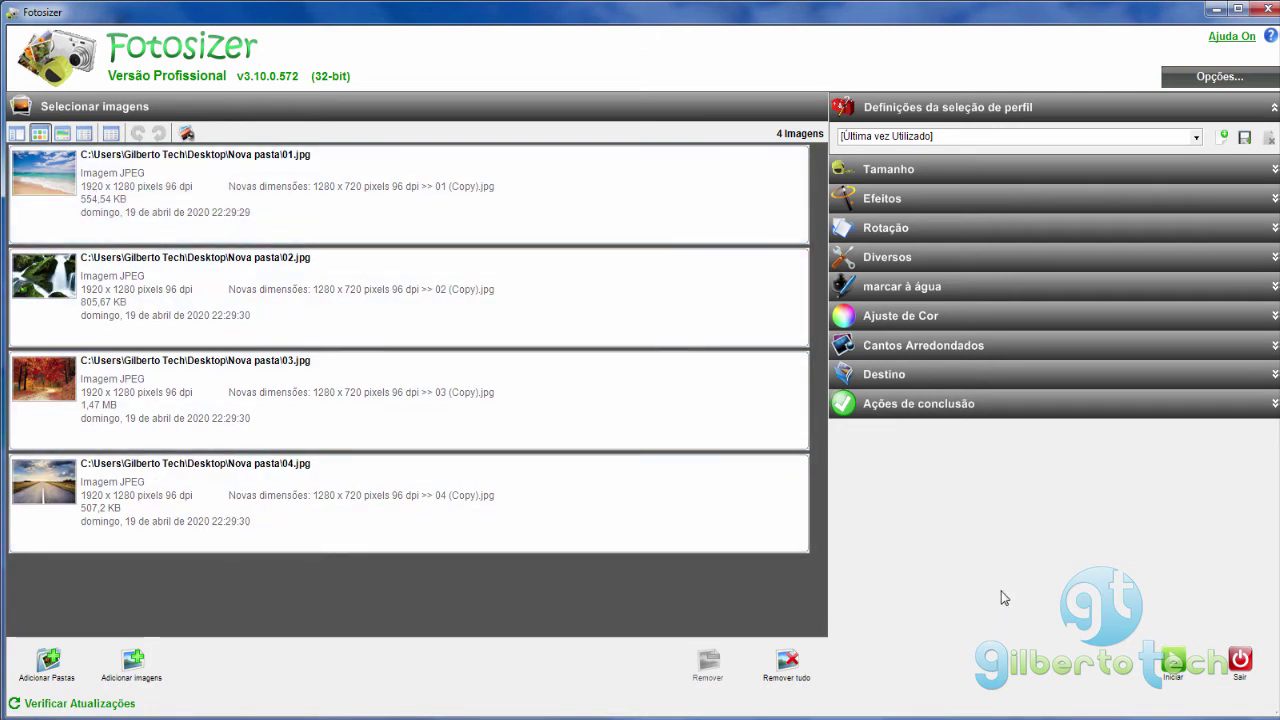
Step: Expand the size settings (Tamanho) and the watermark settings, and enable the text watermark
left_click(930, 170)
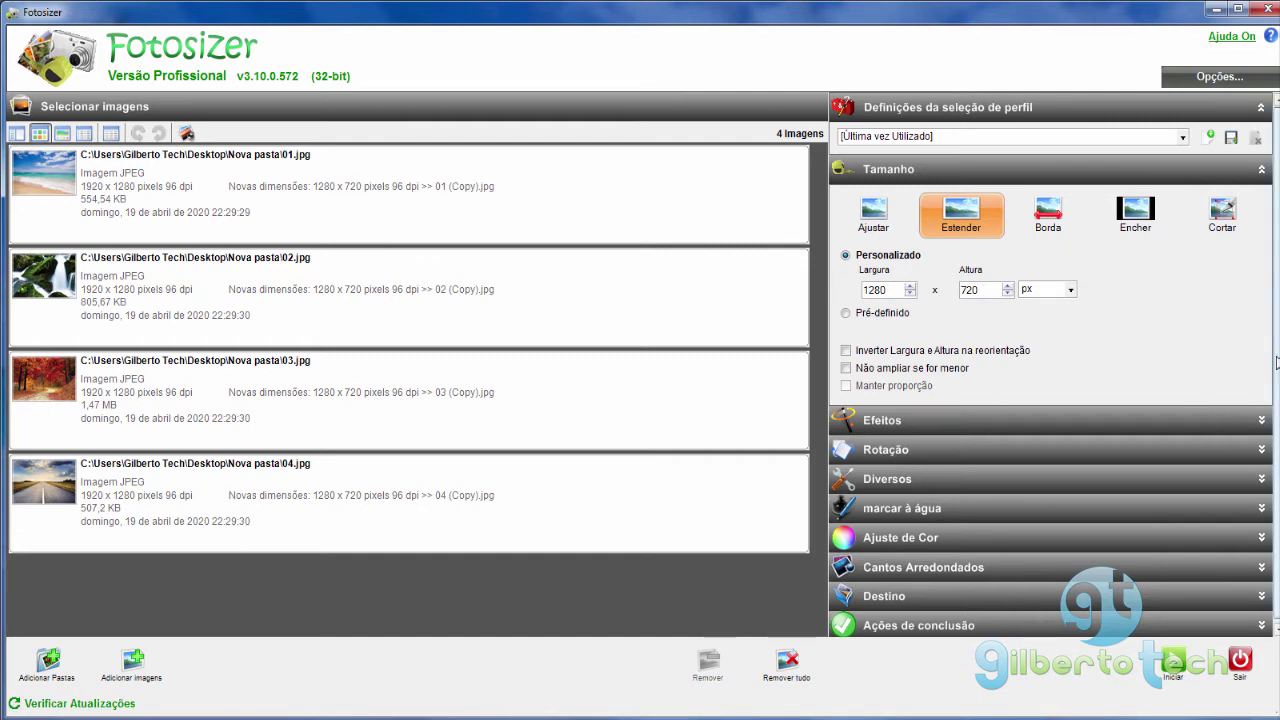
scroll(1276, 380, "down", 1)
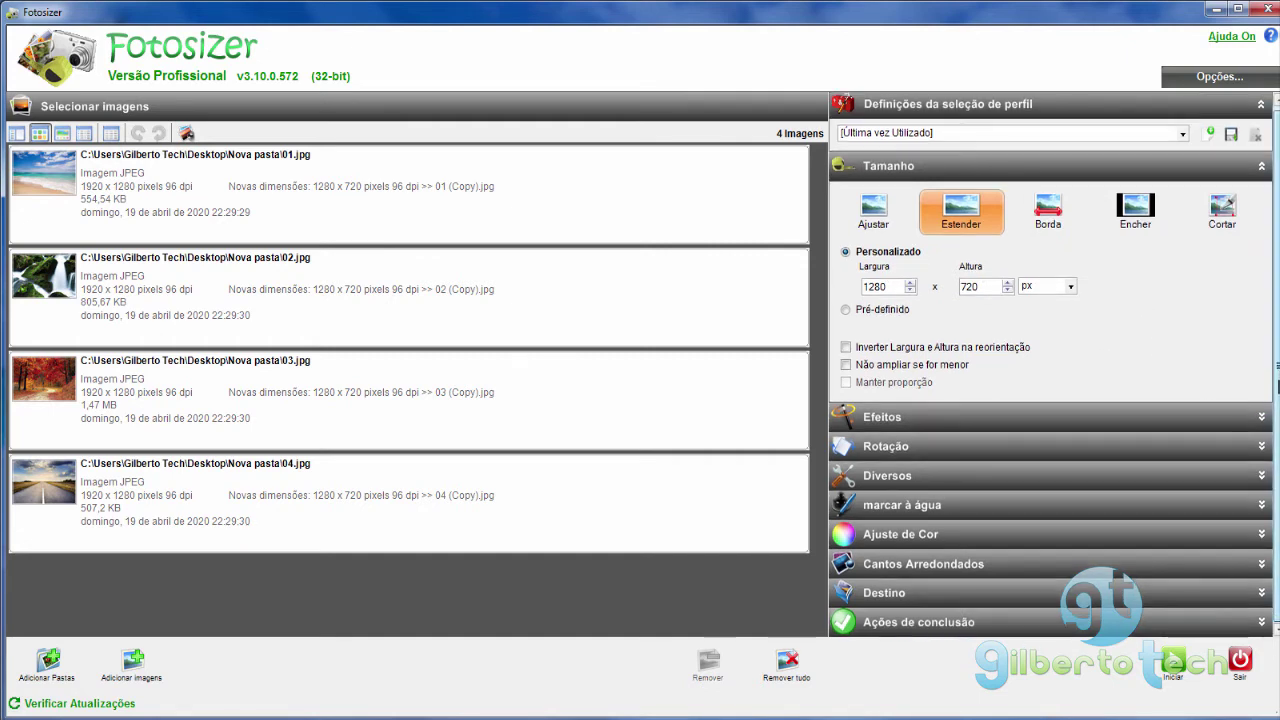
left_click(923, 508)
scroll(1276, 384, "down", 3)
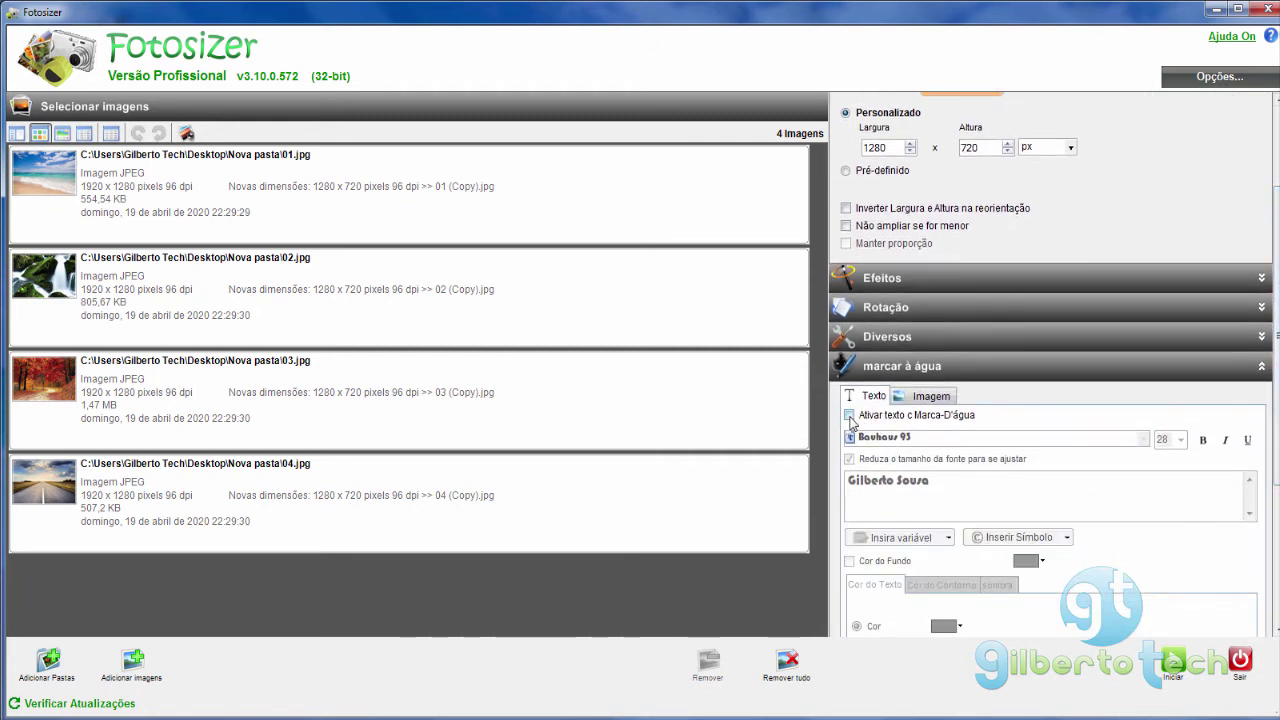
left_click(849, 415)
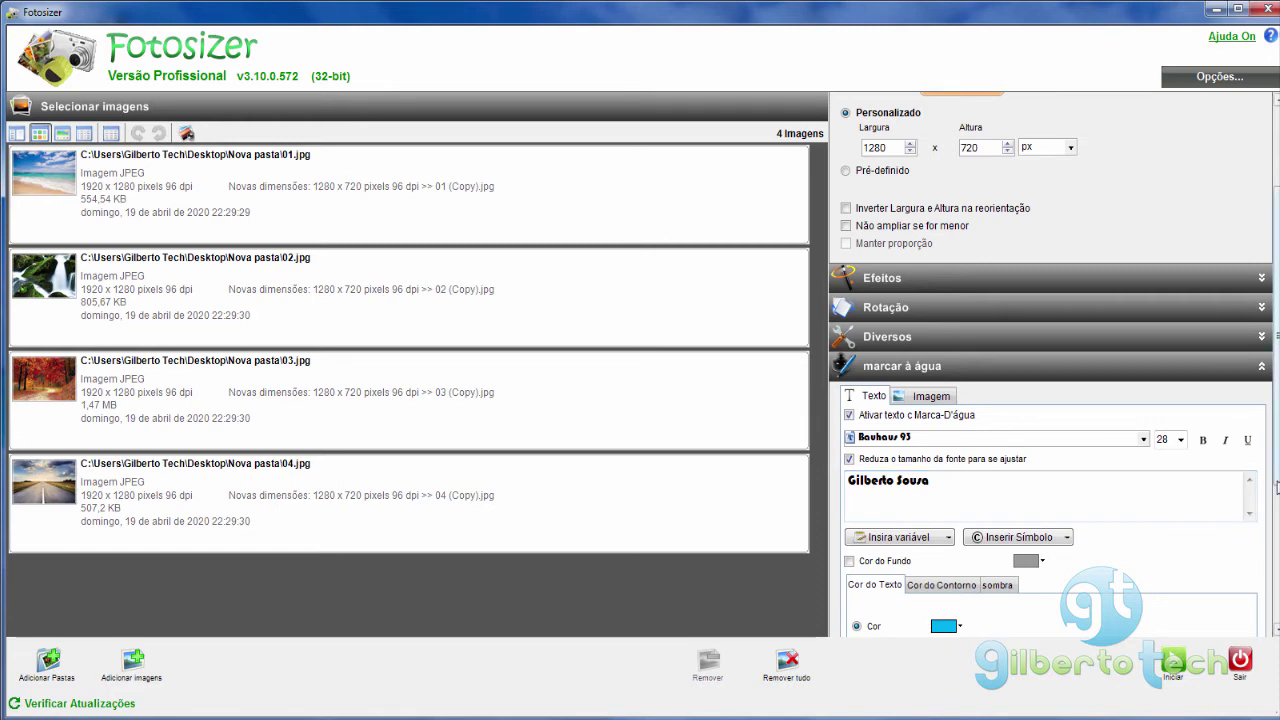
Step: Try a background colour behind the watermark text and switch it off again
scroll(1054, 363, "down", 2)
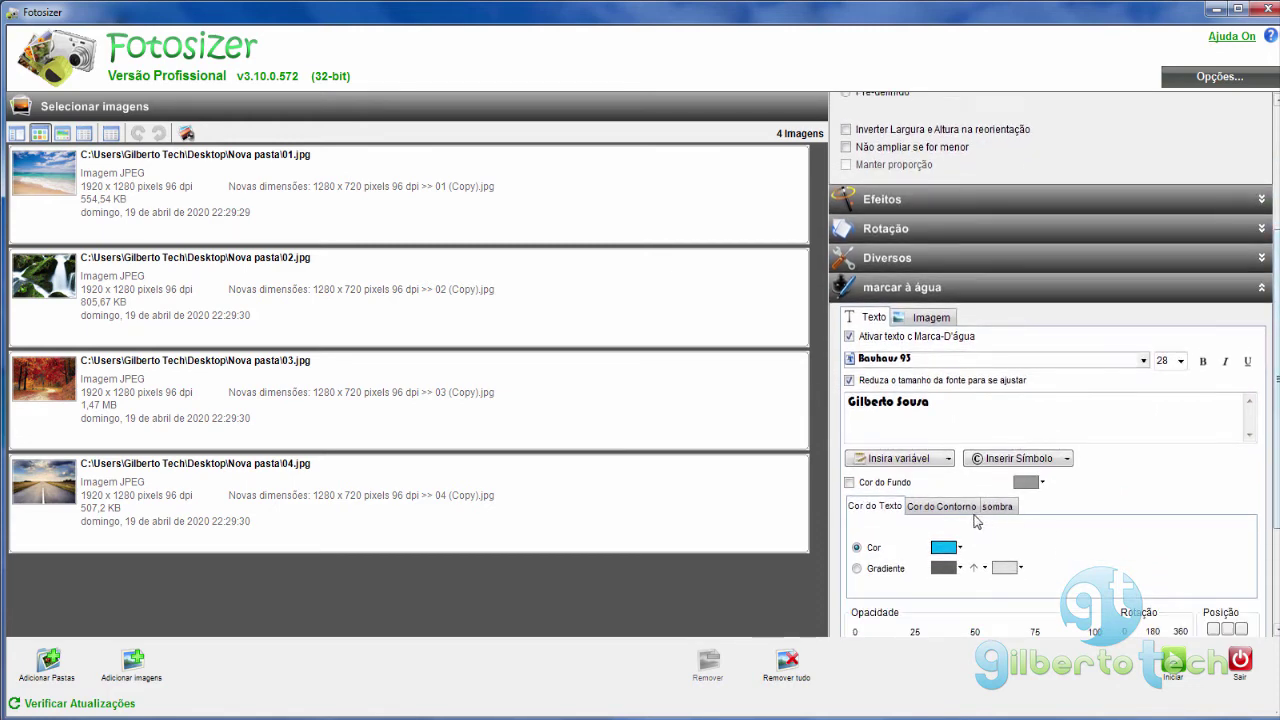
left_click(850, 482)
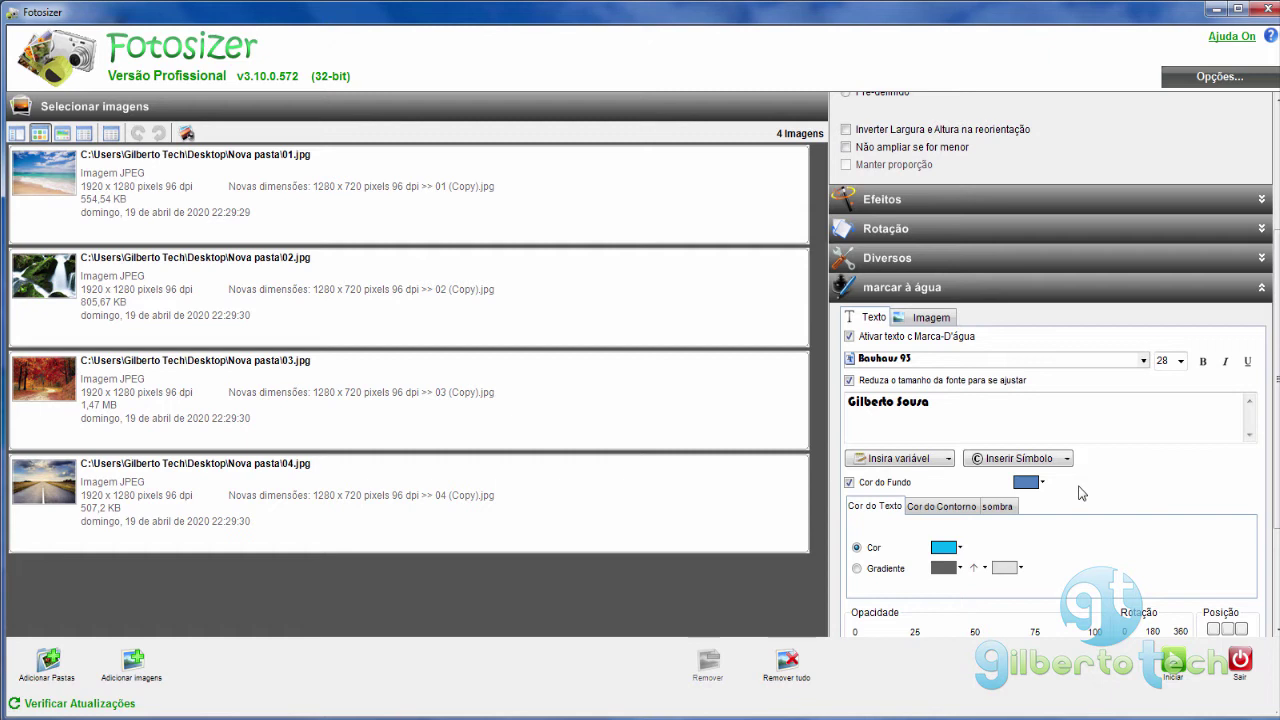
left_click(853, 485)
Step: Set the watermark text to a solid light blue colour, briefly trying the gradient option
left_click(955, 548)
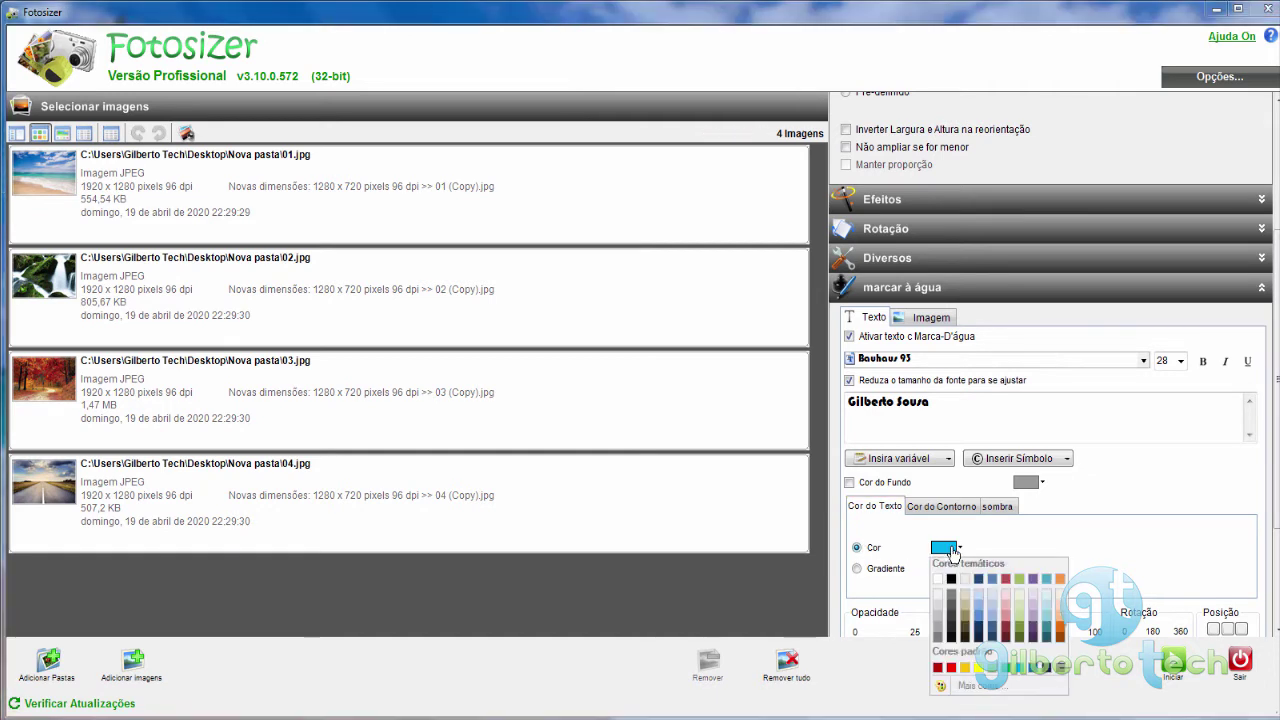
left_click(1019, 671)
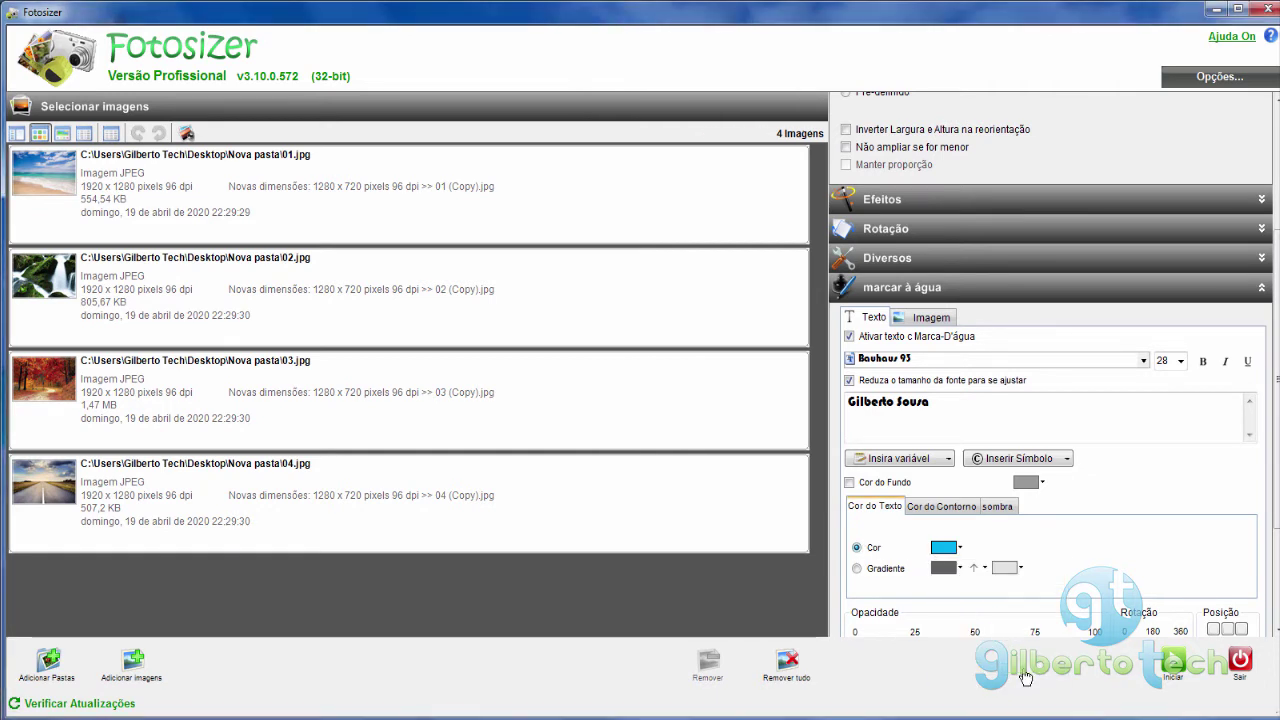
left_click(857, 568)
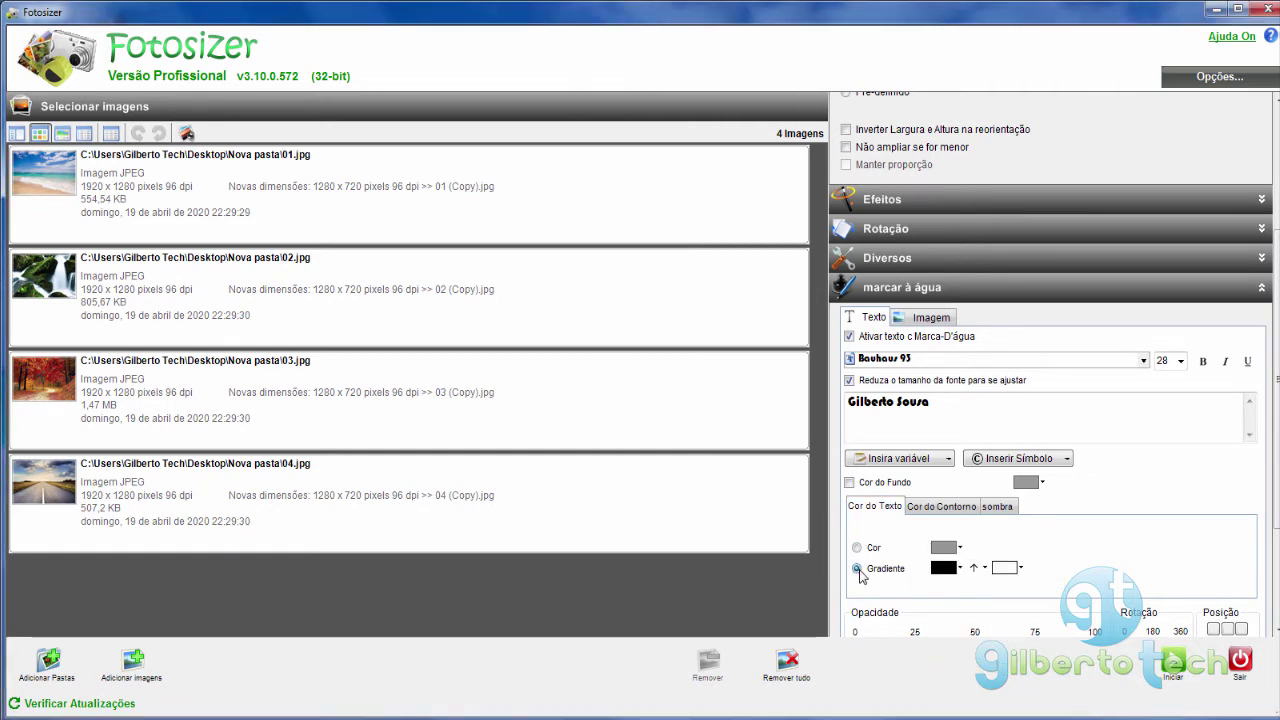
left_click(857, 548)
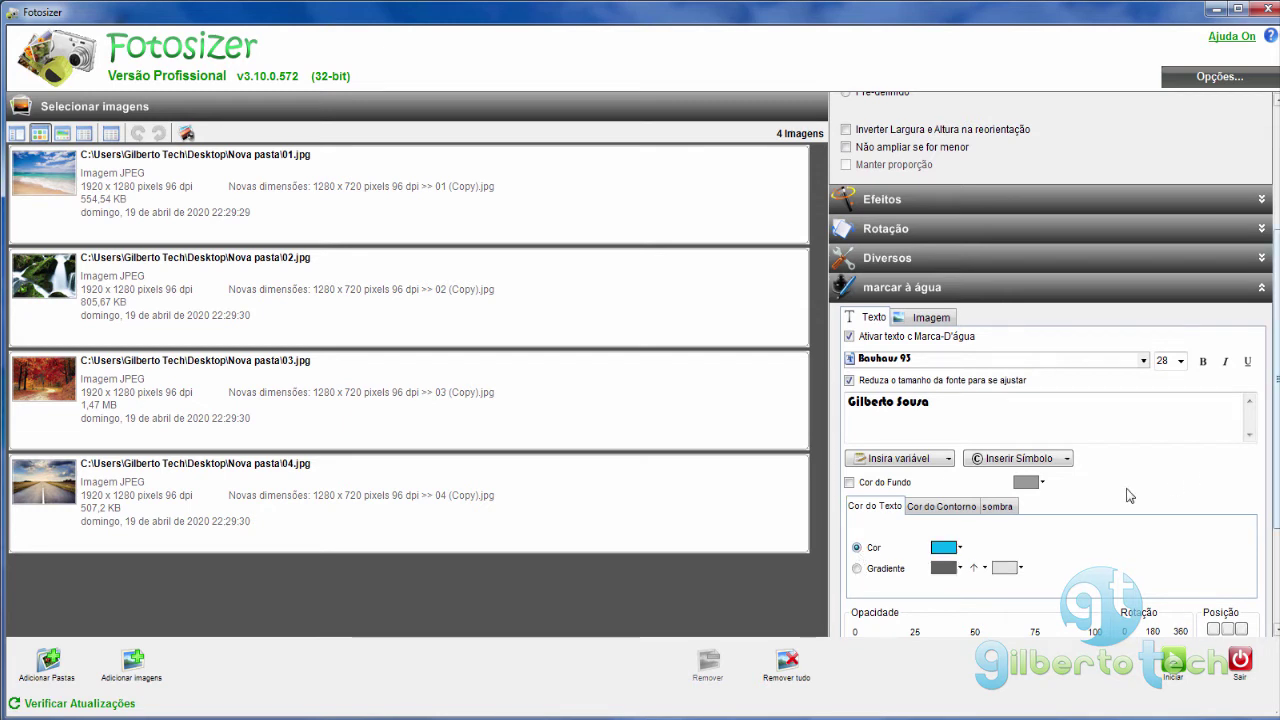
Step: Set the outline colour (Cor do Contorno) of the watermark text to white
left_click(963, 508)
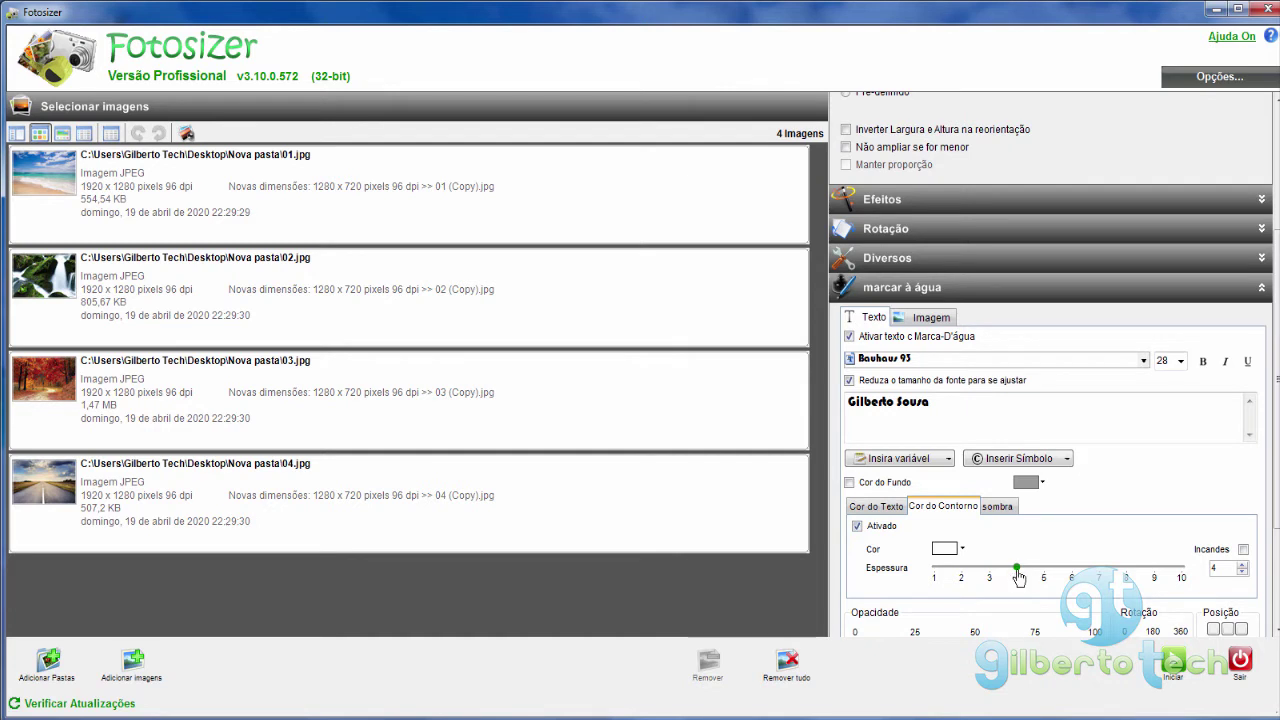
left_click(962, 549)
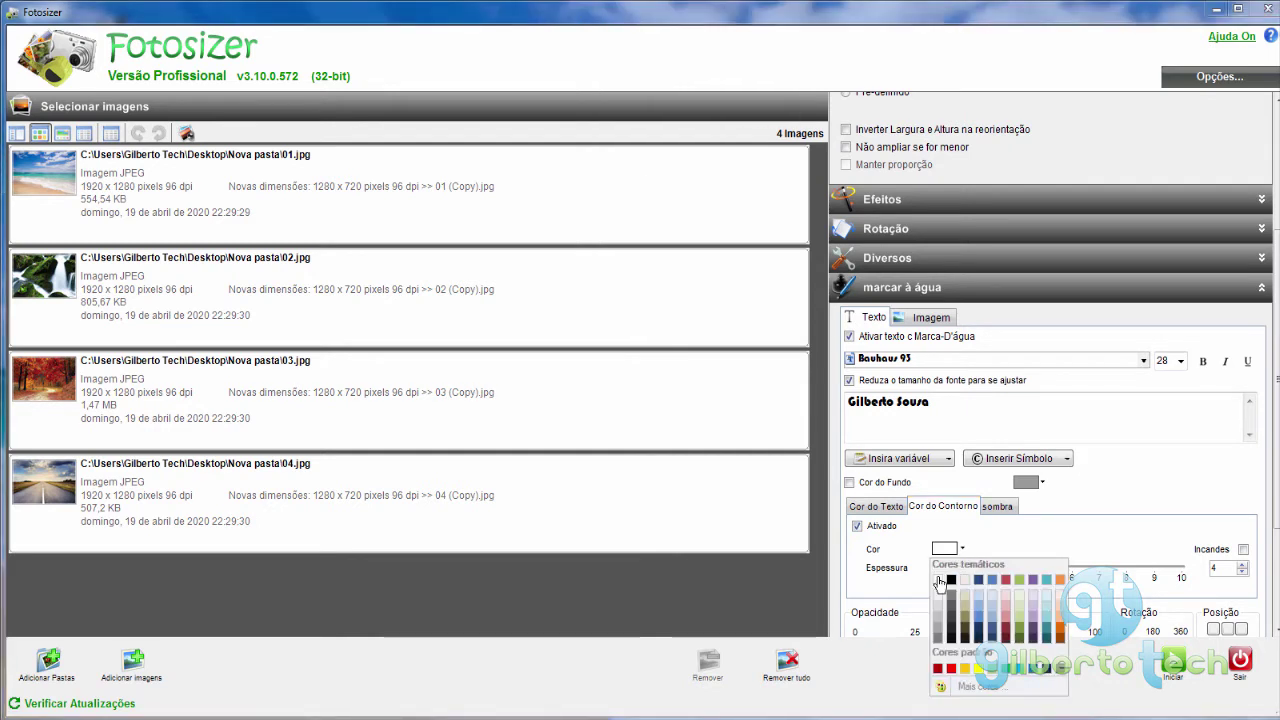
left_click(939, 580)
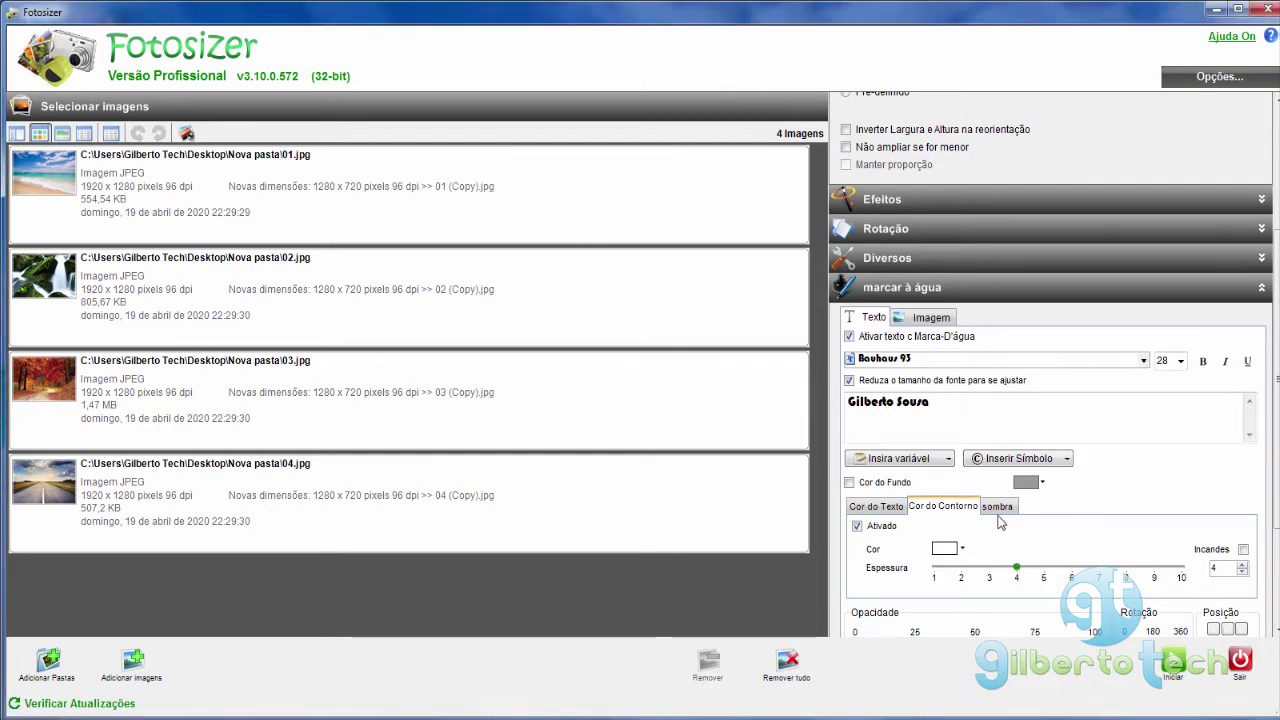
Step: Show the watermark's shadow settings, set its opacity to 100 and collapse the watermark section
left_click(996, 510)
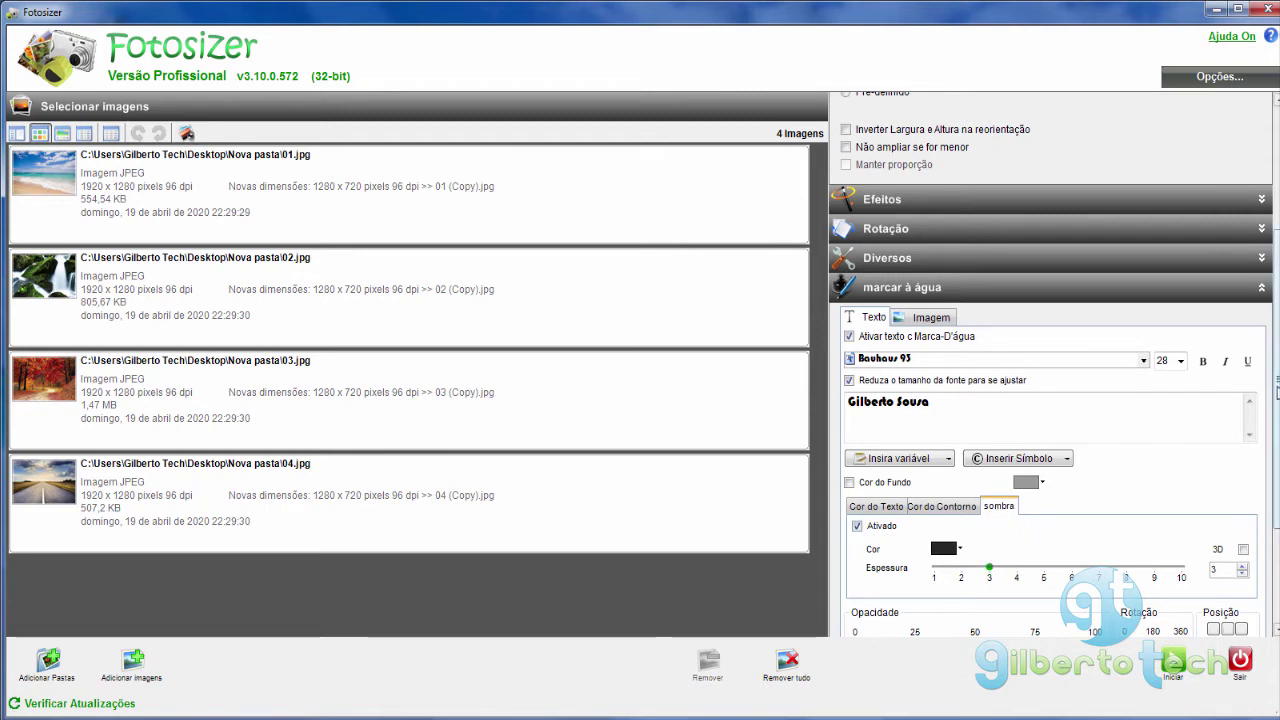
scroll(923, 527, "down", 3)
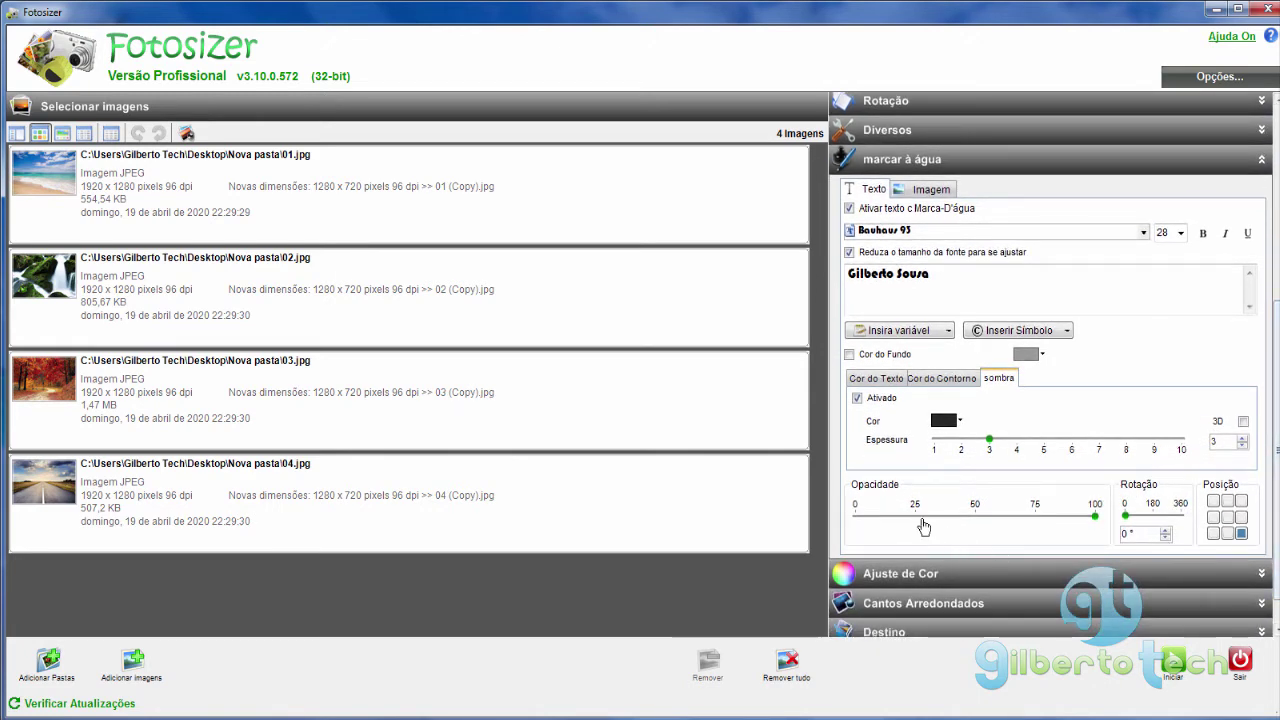
mouse_move(1095, 516)
left_mouse_down()
mouse_move(977, 524)
mouse_move(1098, 520)
left_mouse_up()
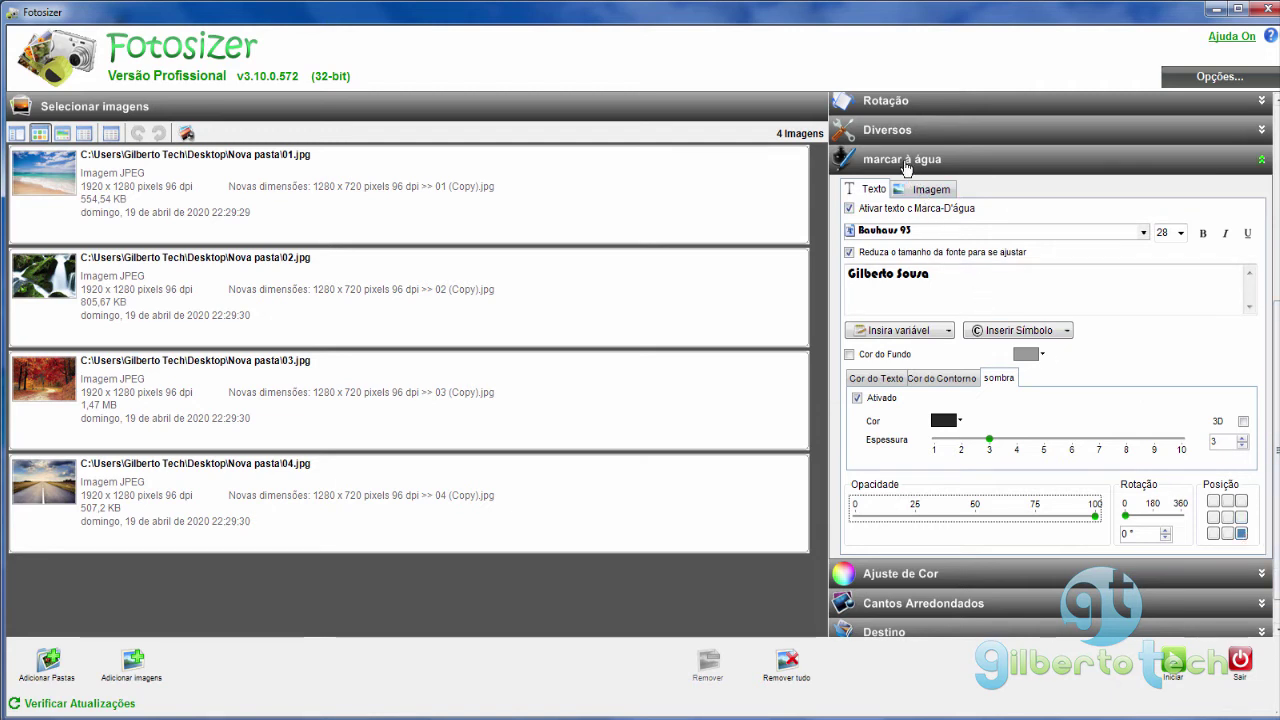
left_click(905, 164)
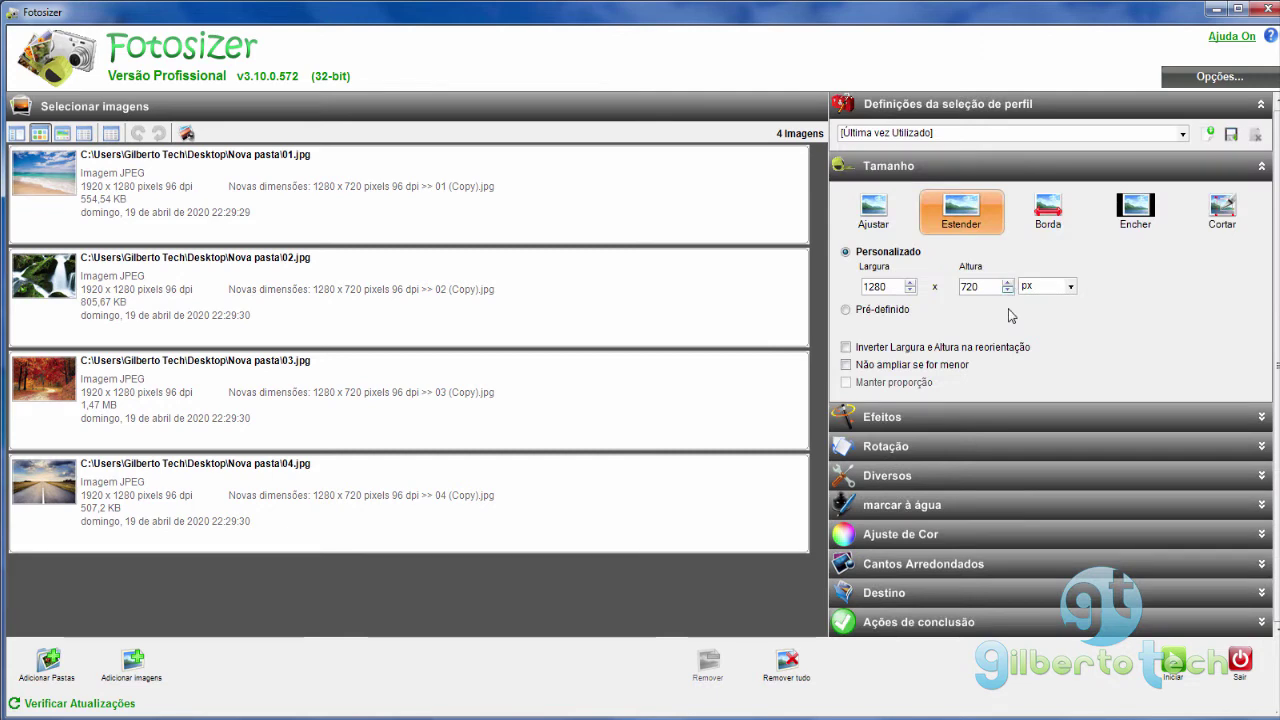
Step: Create the folder Nova pasta (2) on the desktop and select it as the destination folder for the processed images
left_click(918, 592)
left_click_drag(1272, 416, 1272, 520)
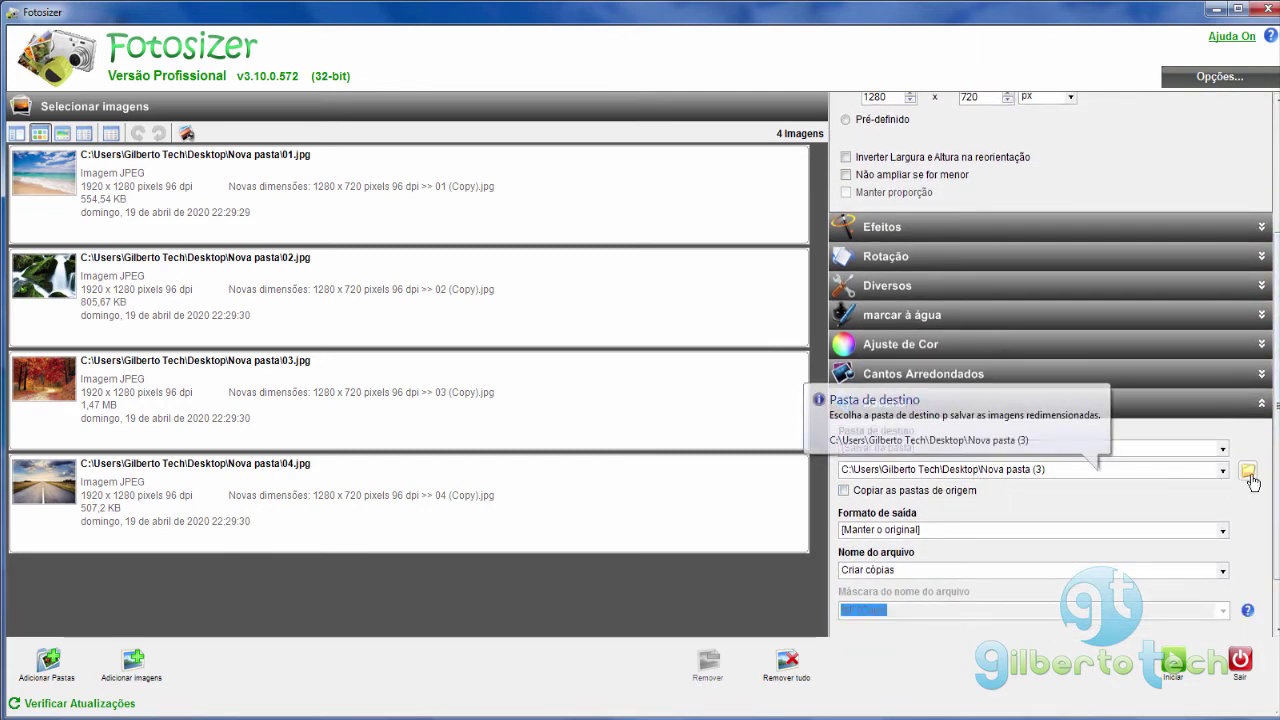
left_click(1249, 475)
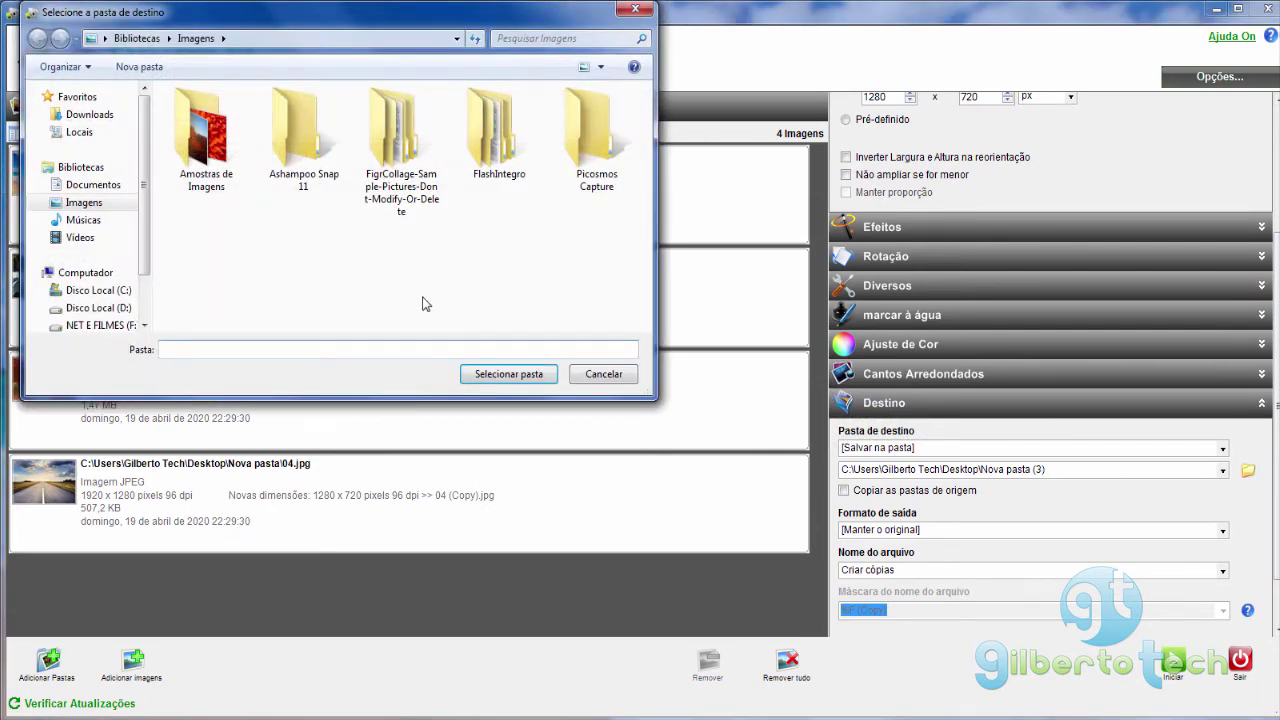
left_click(104, 39)
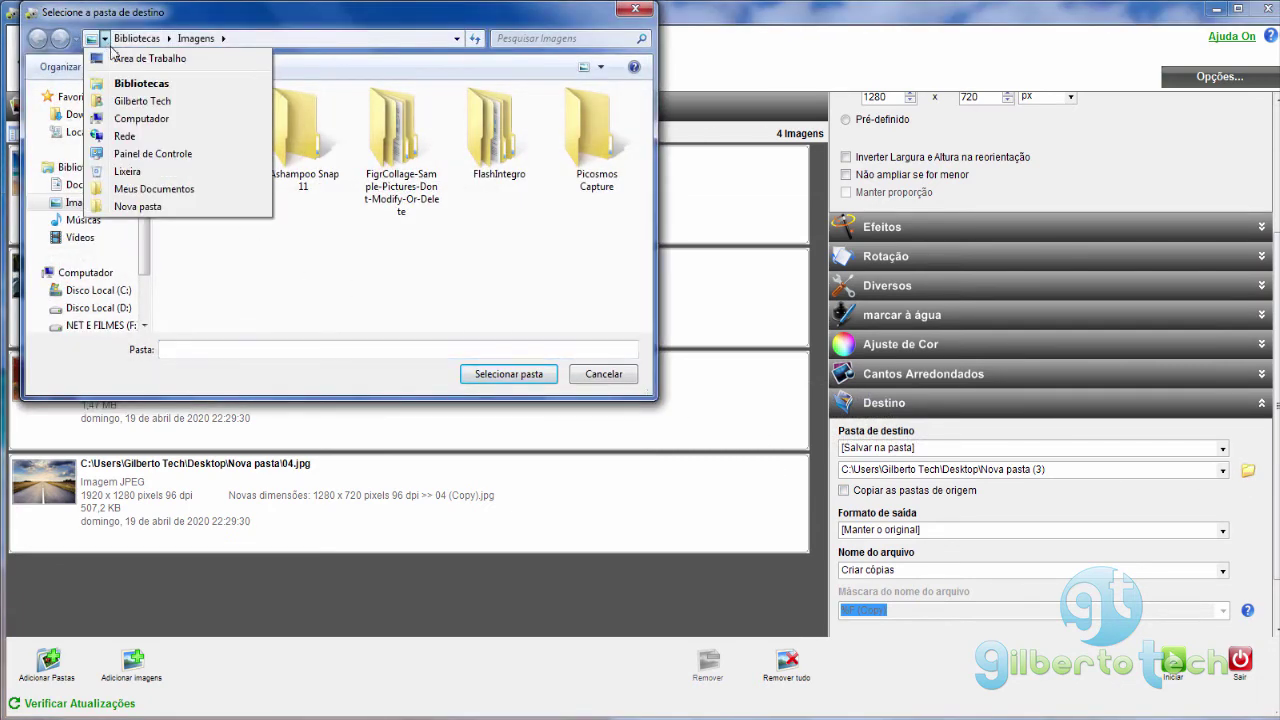
left_click(118, 58)
right_click(355, 266)
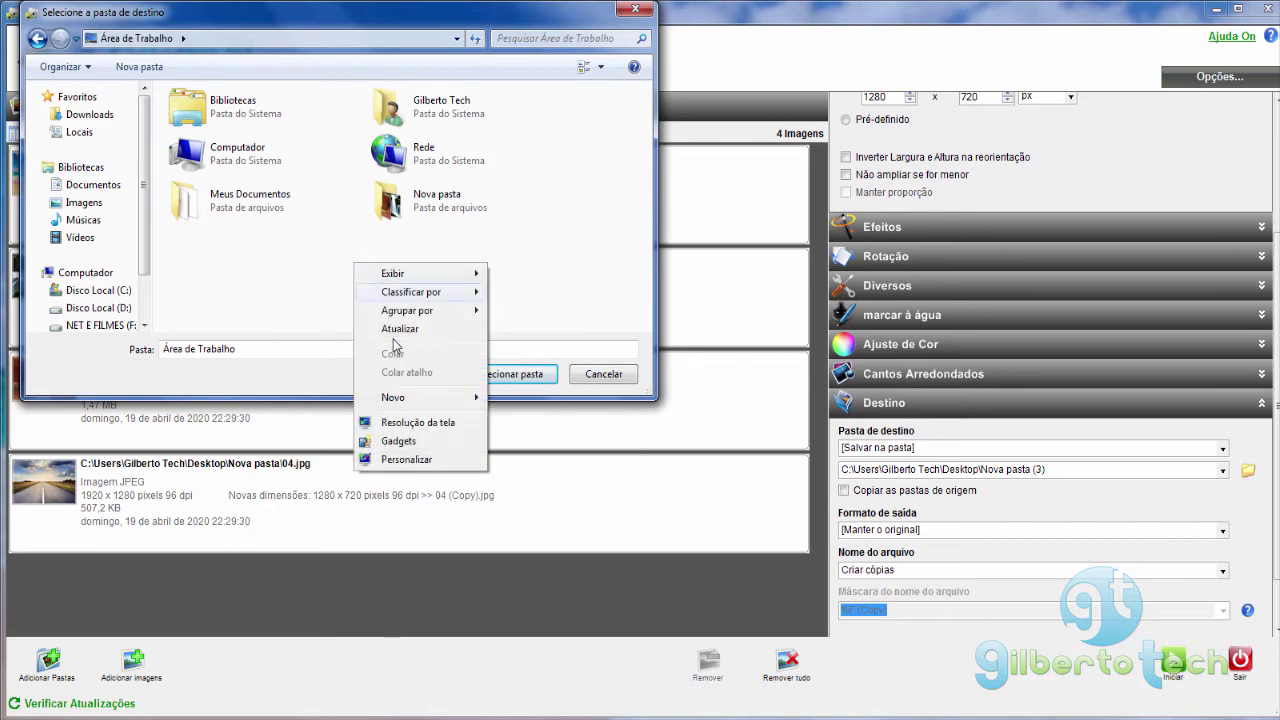
mouse_move(400, 397)
left_click(520, 401)
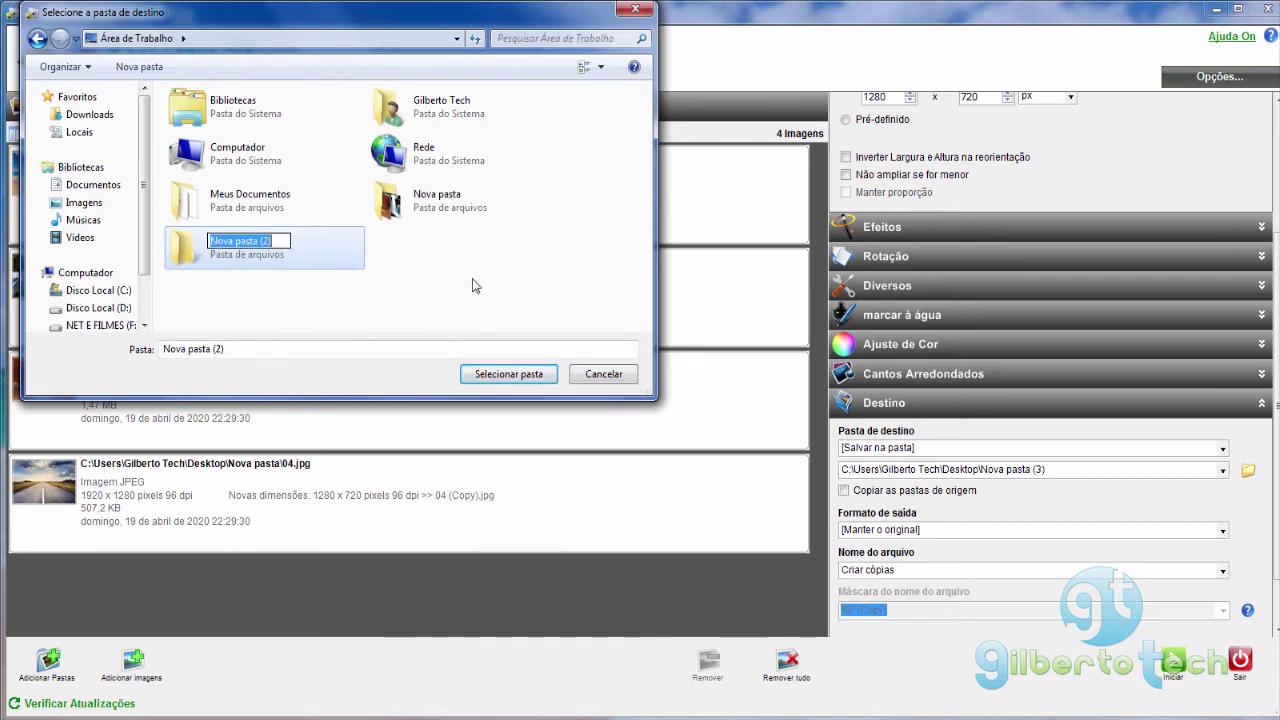
key("Return")
left_click(508, 374)
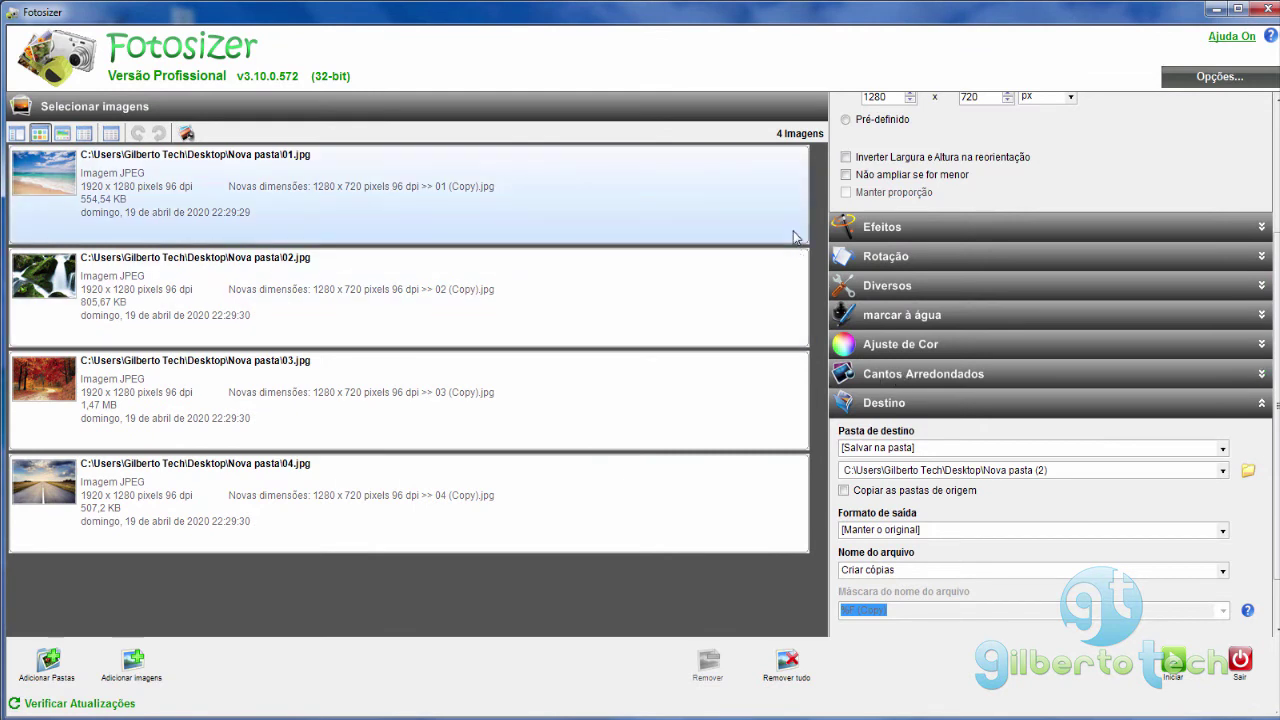
Step: Start processing the listed images and open the destination folder once it finishes
left_click(1173, 662)
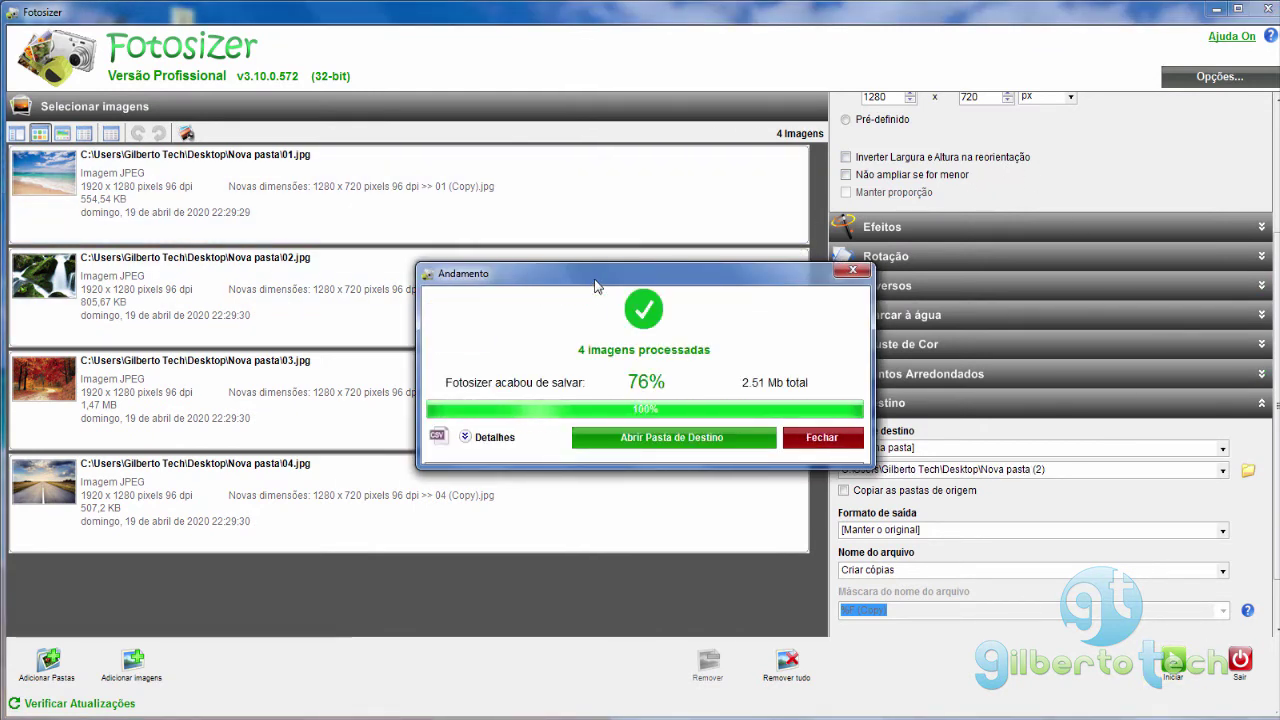
left_click(698, 446)
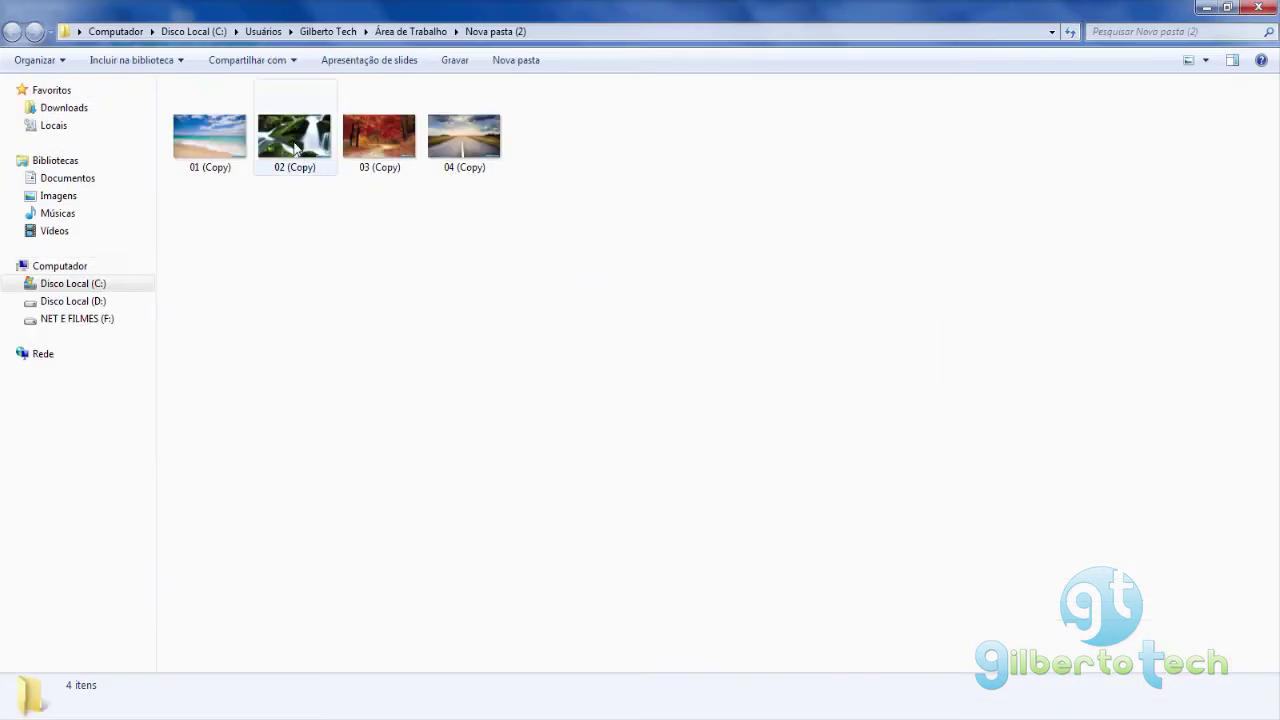
Step: Open 01 (Copy), page through the processed copies to check the watermark, and close the viewer and the progress window
double_click(209, 137)
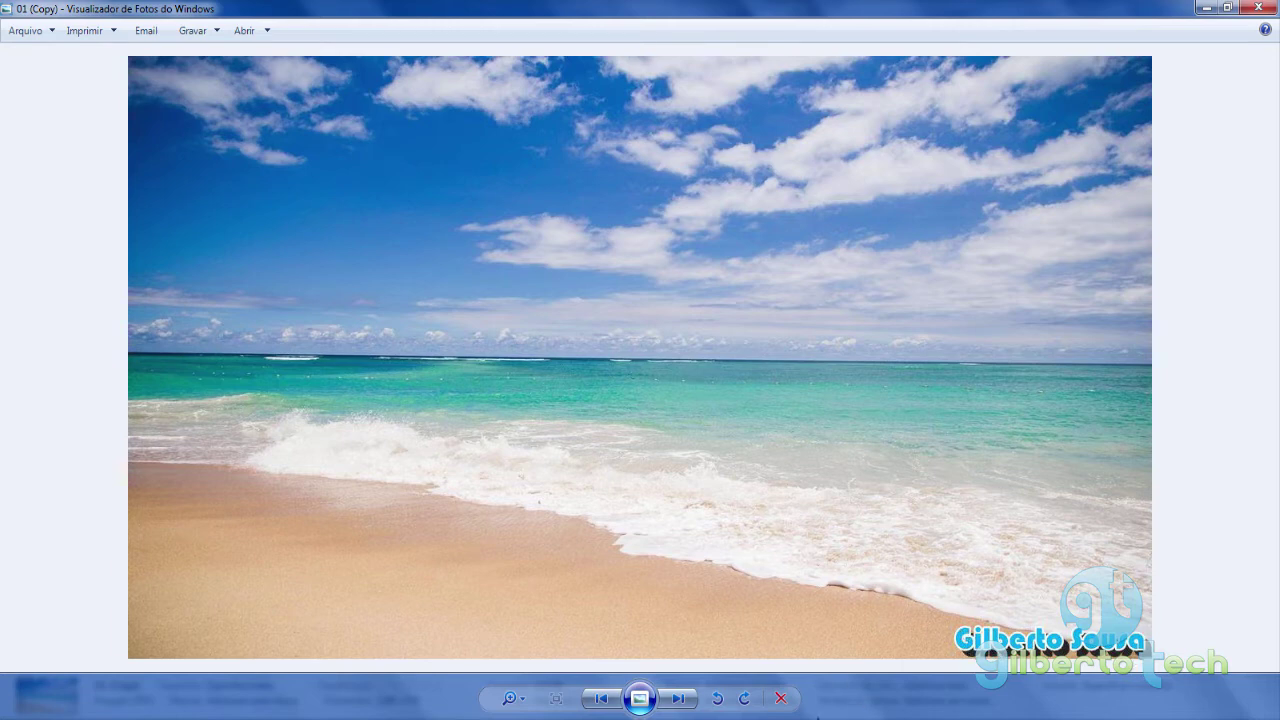
left_click(691, 709)
left_click(690, 708)
left_click(688, 707)
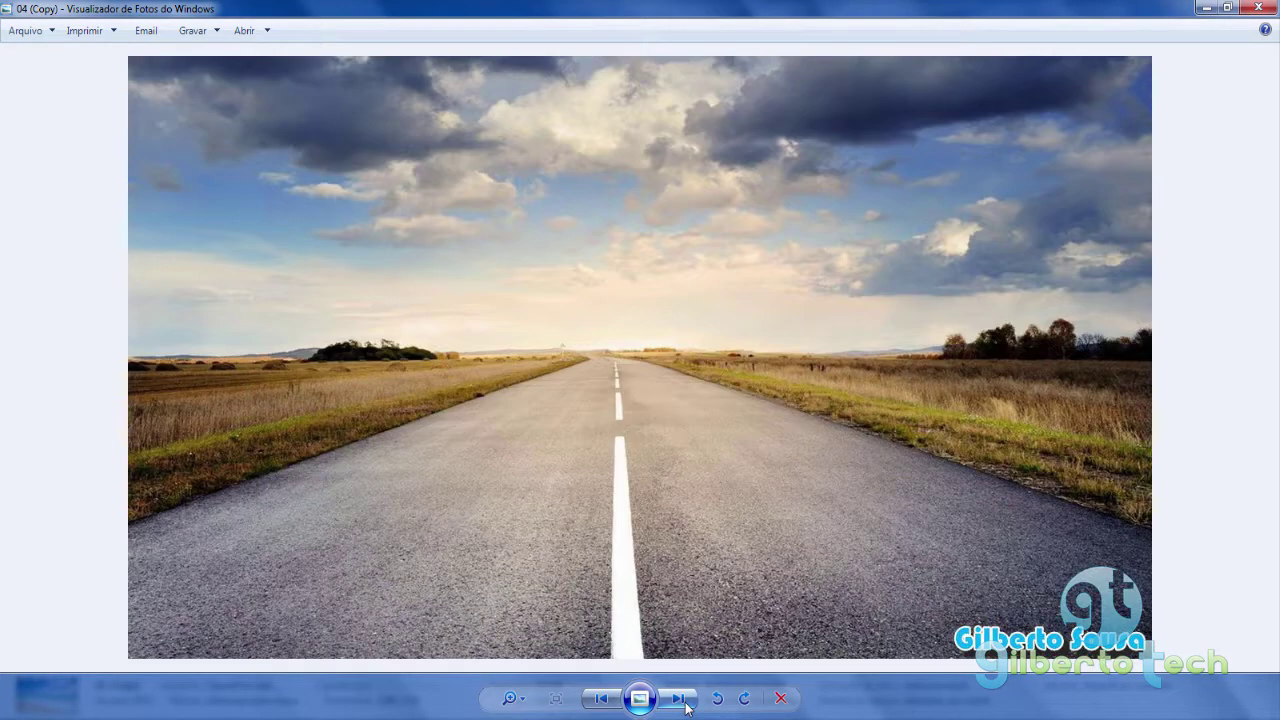
left_click(686, 706)
left_click(600, 698)
left_click(600, 698)
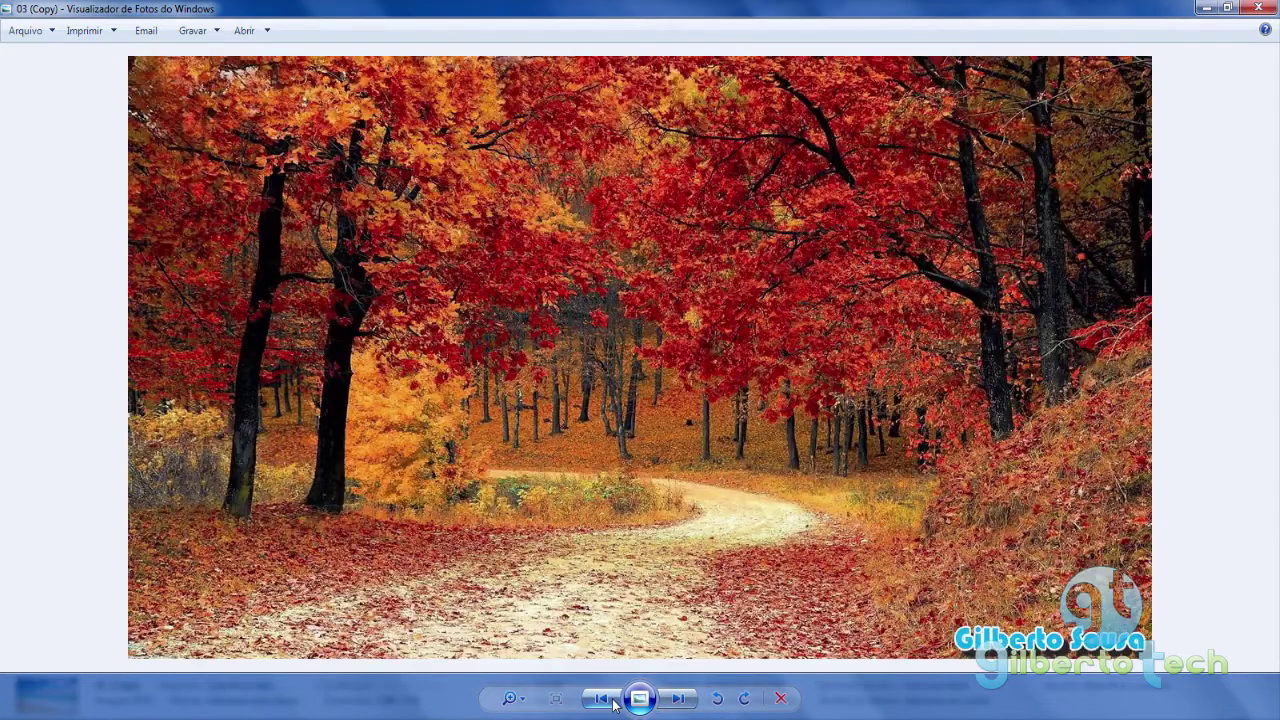
left_click(600, 698)
left_click(1258, 8)
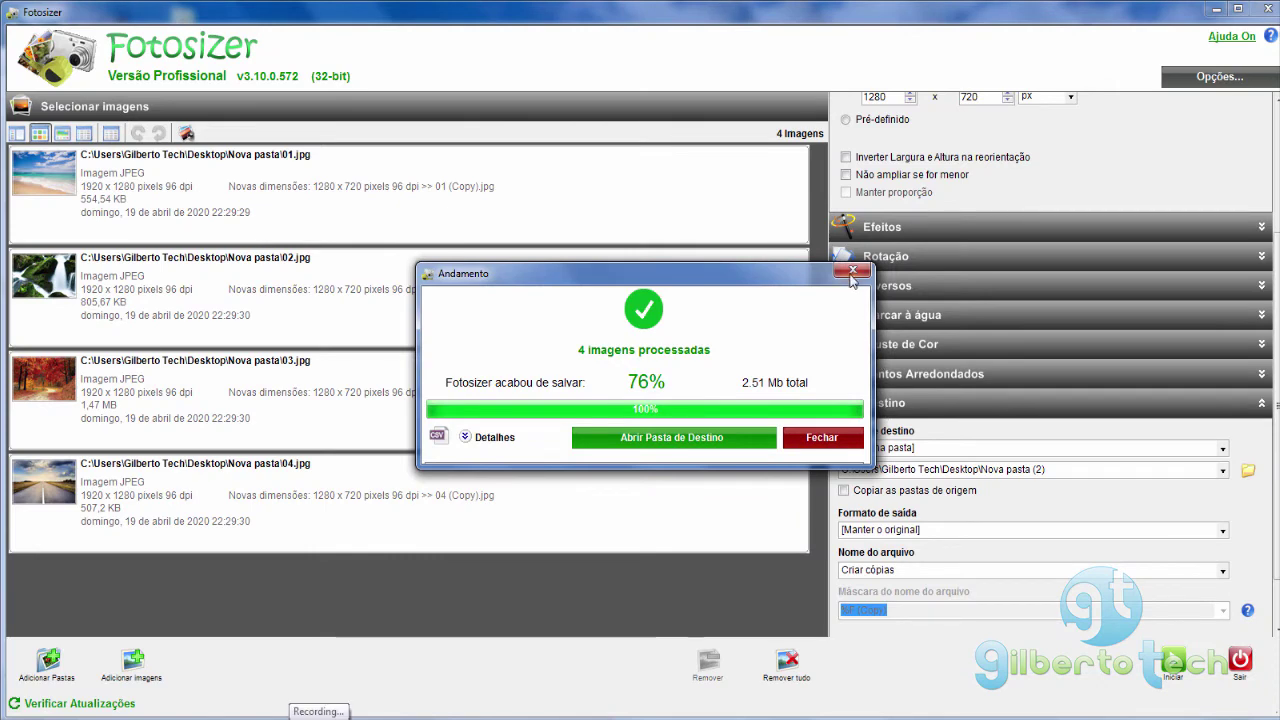
left_click(855, 276)
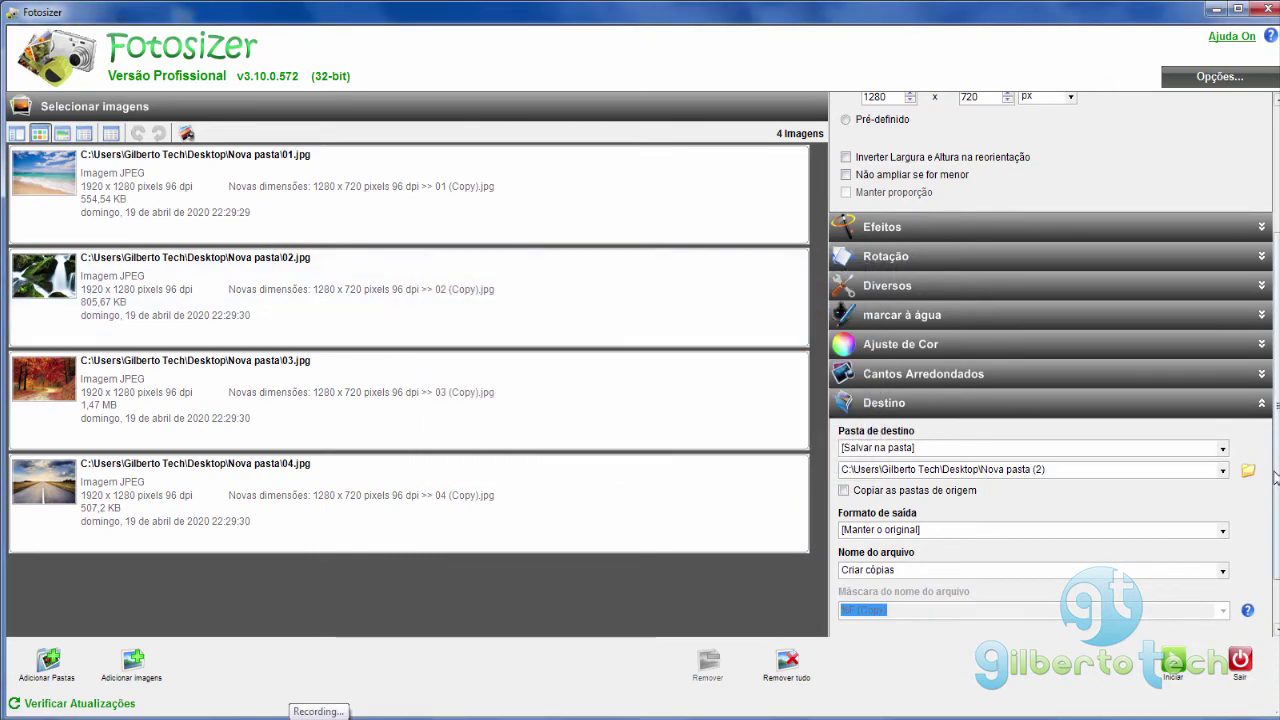
scroll(1268, 470, "up", 2)
scroll(1054, 360, "up", 2)
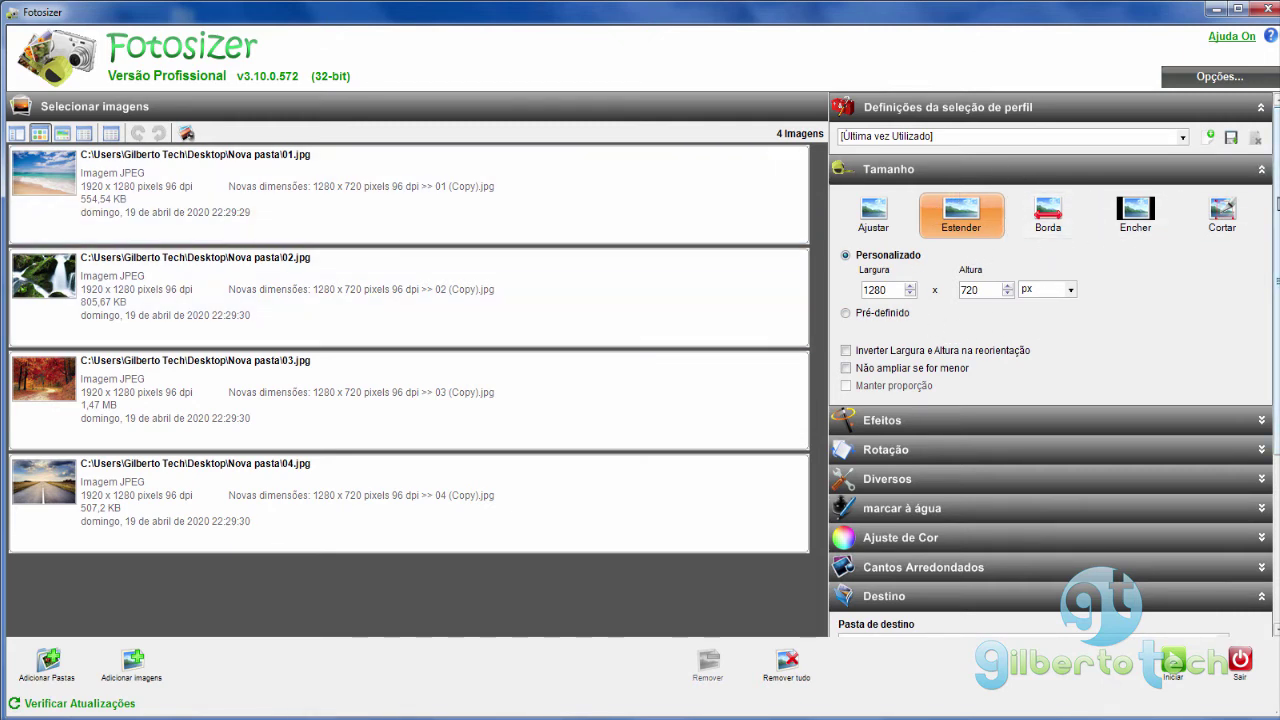
scroll(1054, 365, "down", 5)
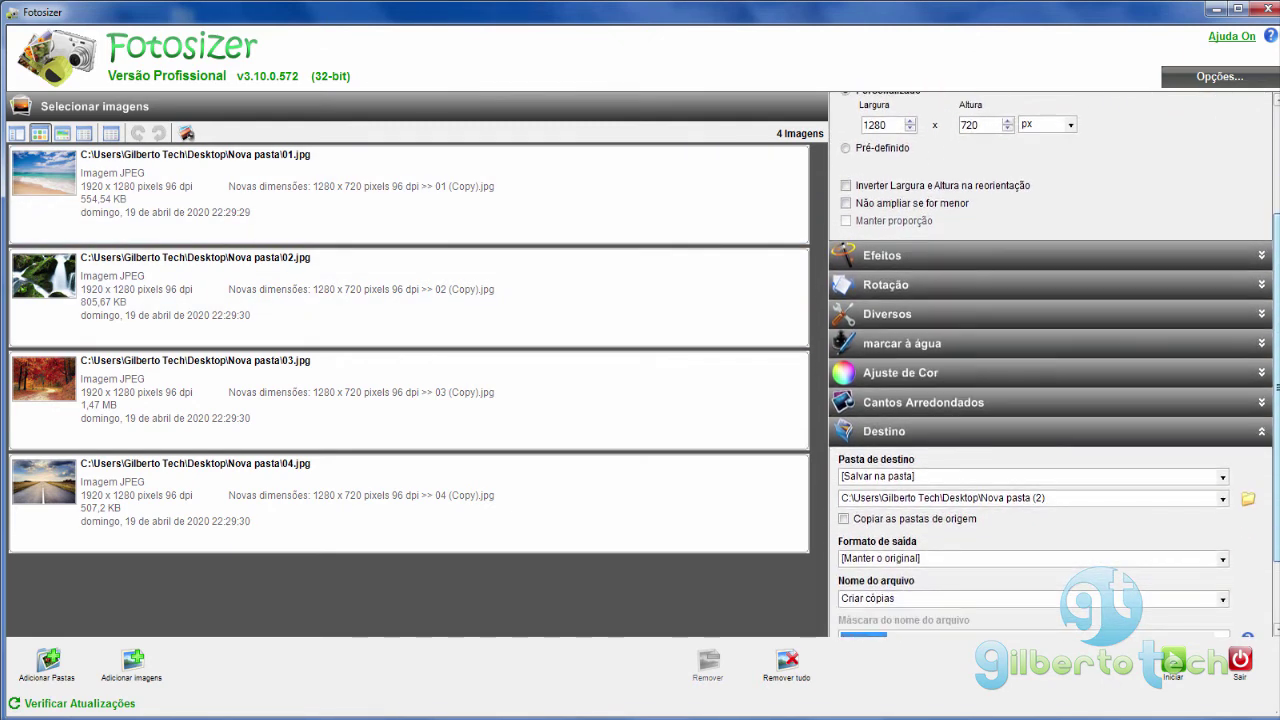
Step: Create the folder Nova pasta (3) on the desktop and select it as the destination folder
left_click(1248, 502)
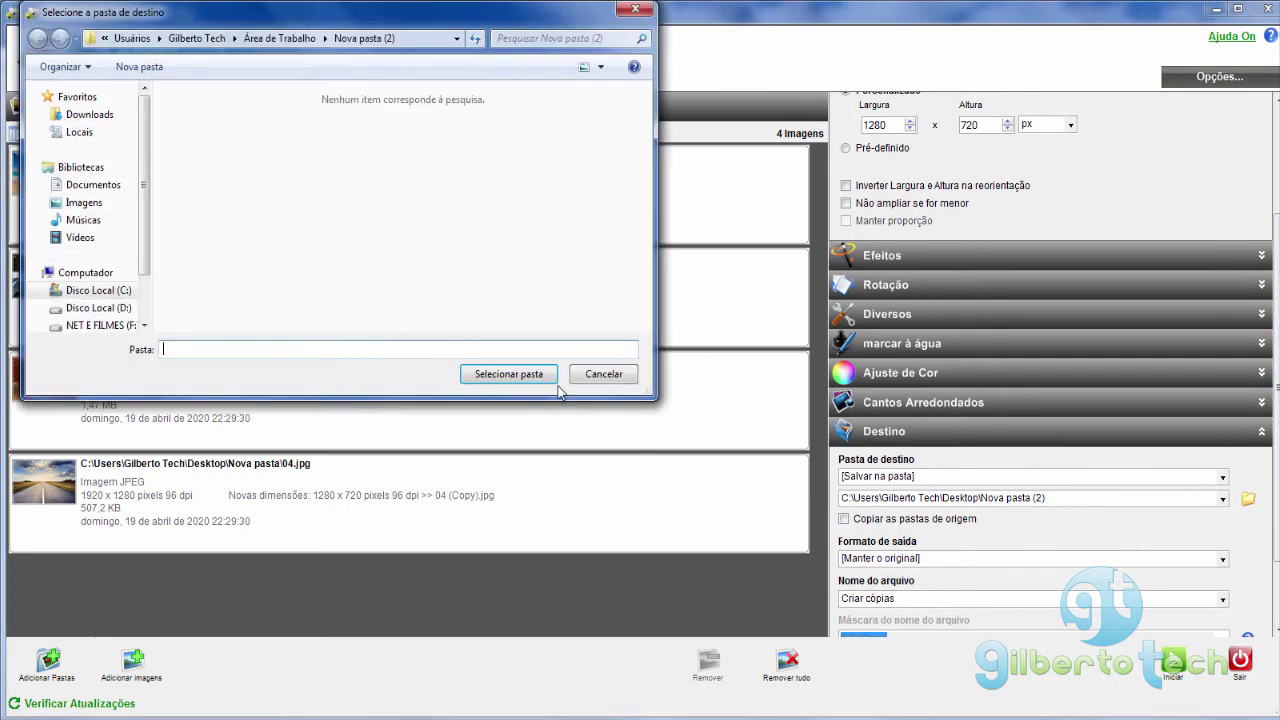
left_click(284, 43)
right_click(335, 213)
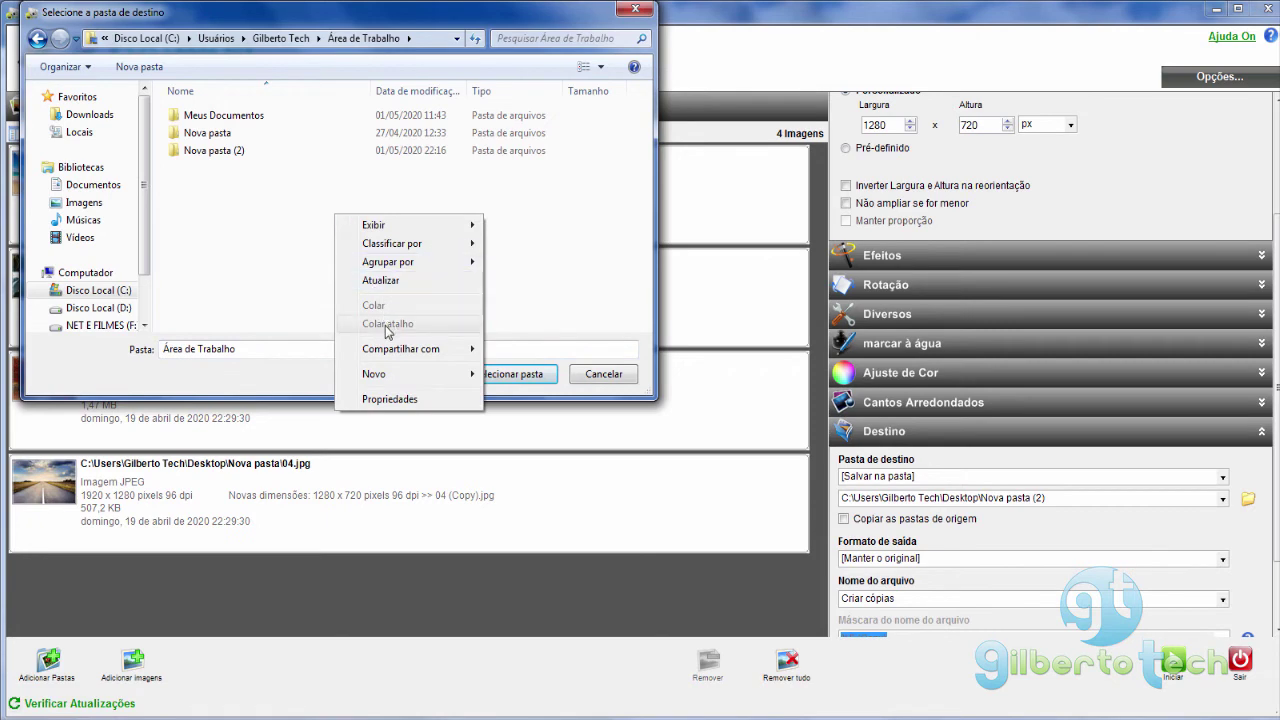
mouse_move(380, 373)
left_click(513, 372)
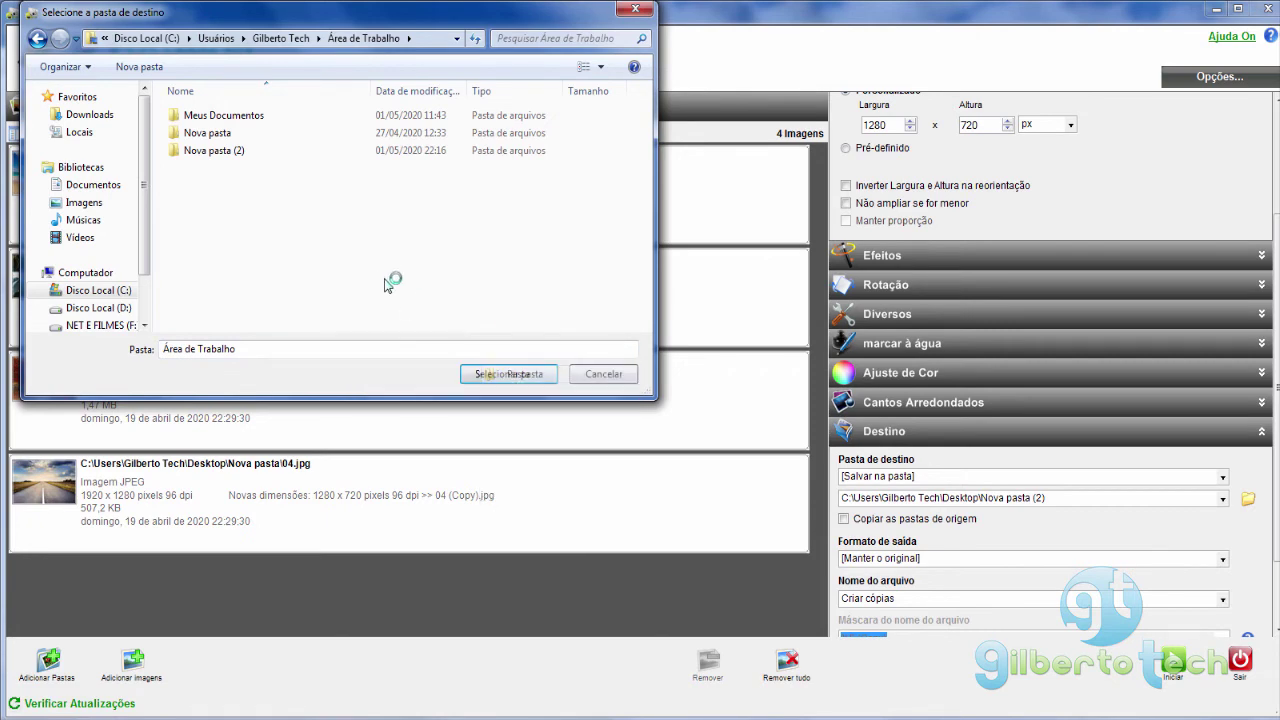
left_click(318, 244)
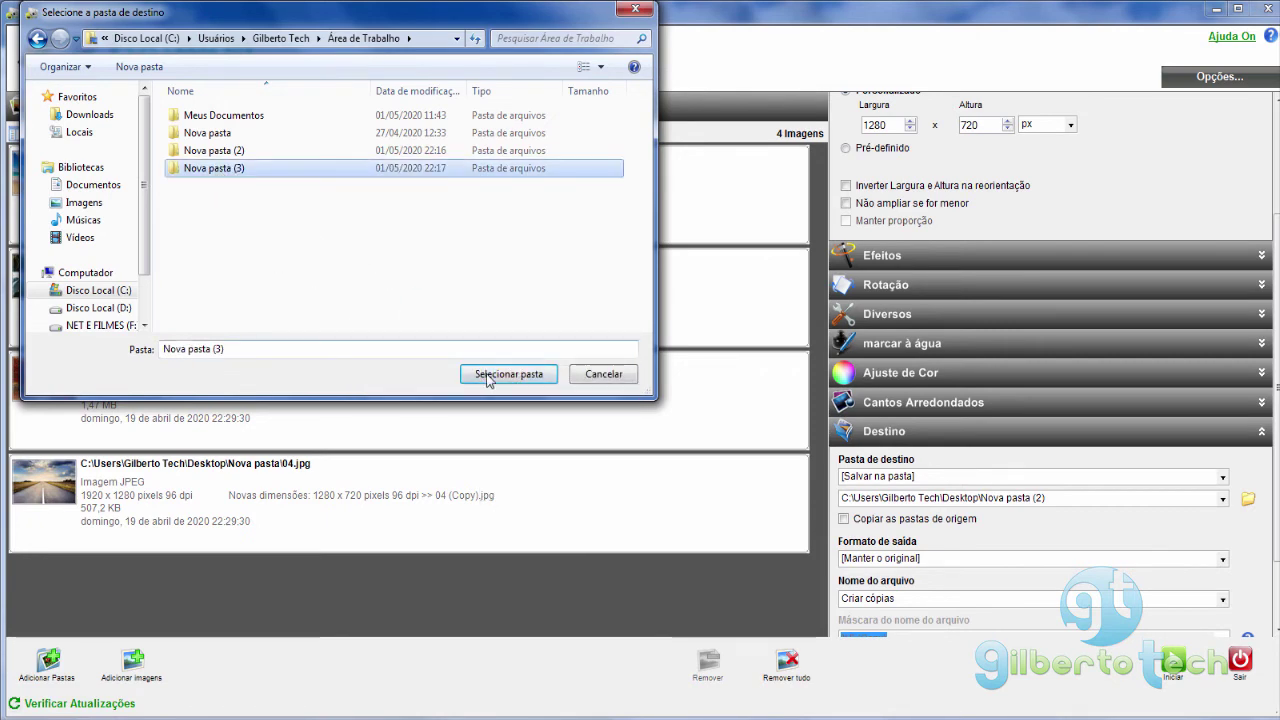
left_click(489, 376)
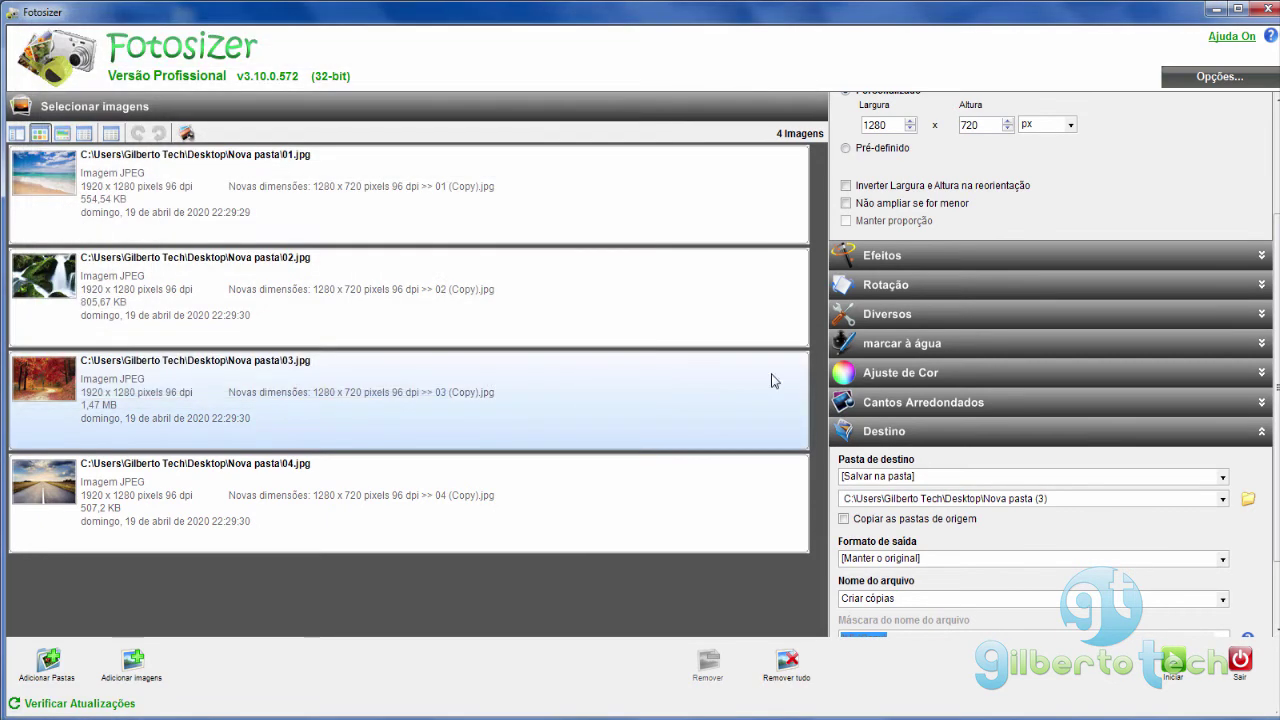
Step: Expand the watermark section and enable the image watermark
left_click(935, 345)
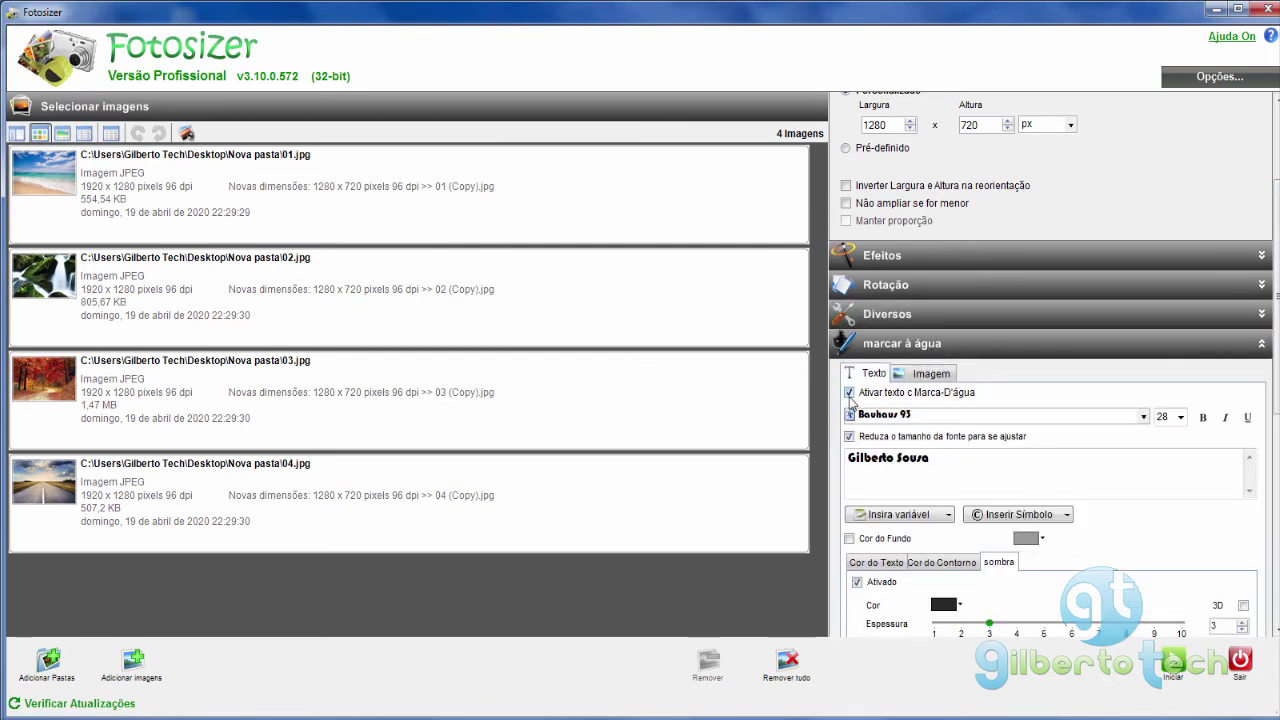
left_click(935, 377)
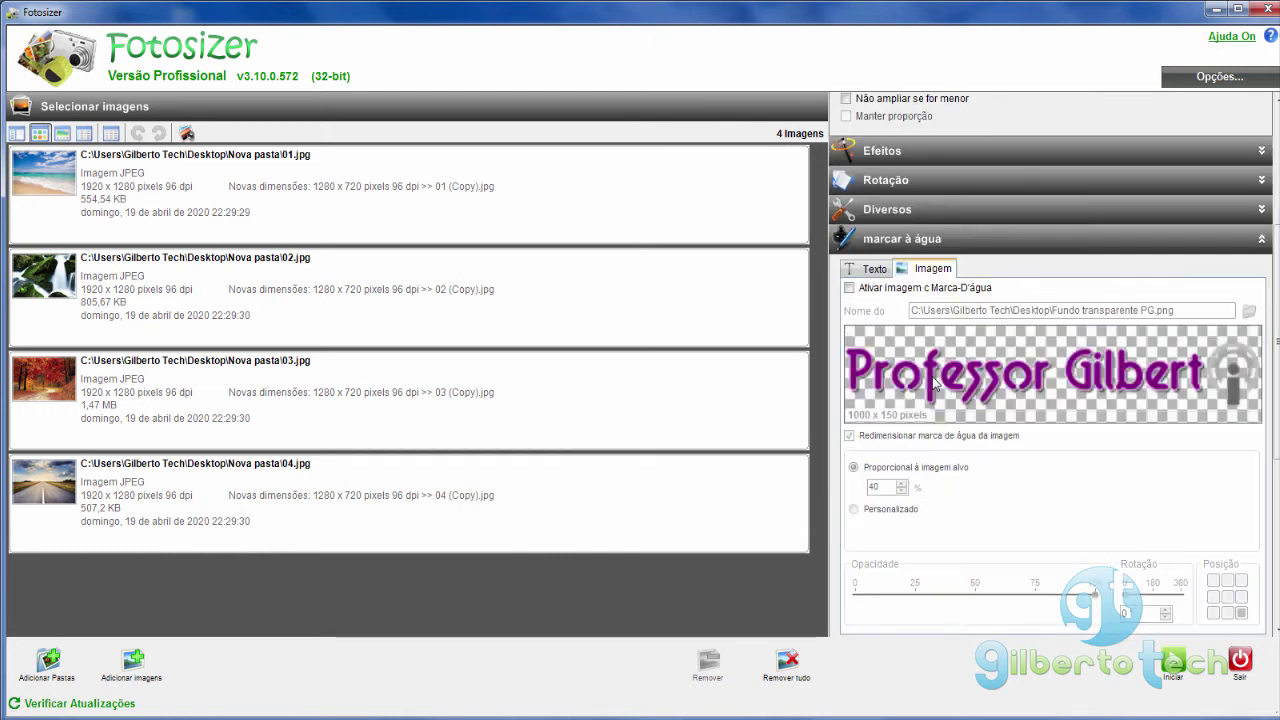
left_click(850, 289)
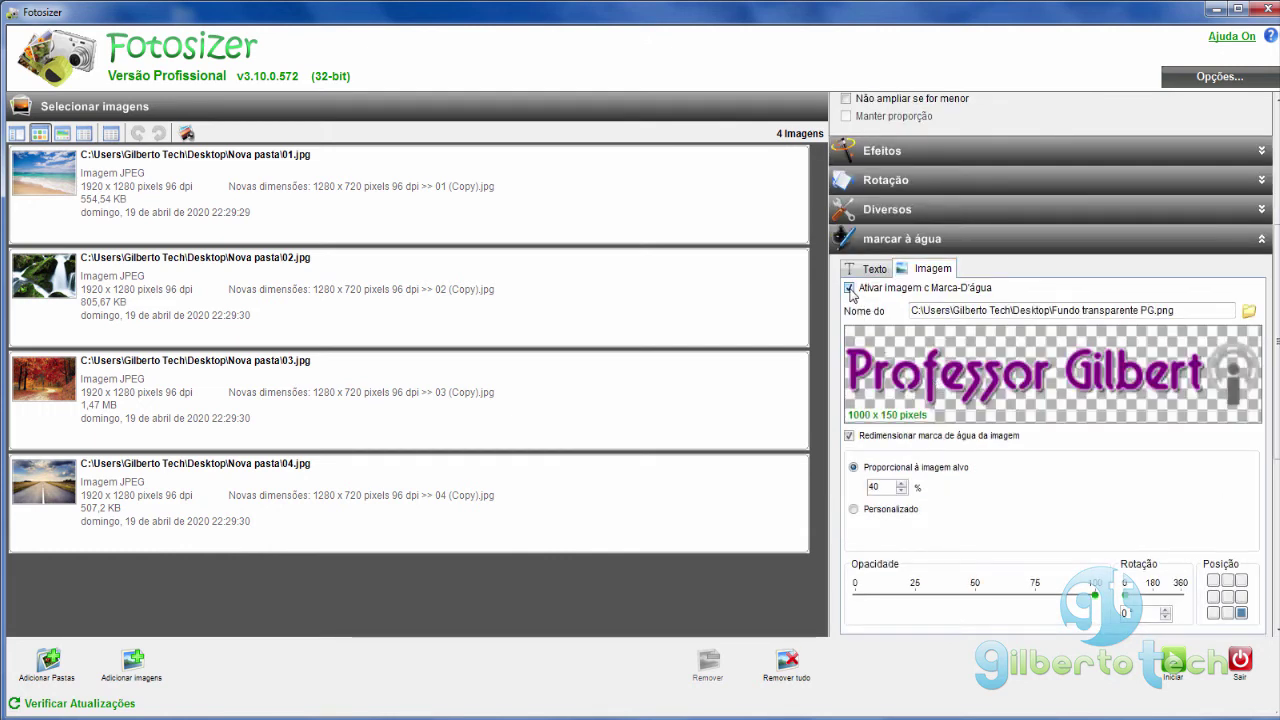
Step: Load Fundo transparente PG.png from the desktop as the watermark image and dismiss the Windows colour scheme message
left_click(1249, 313)
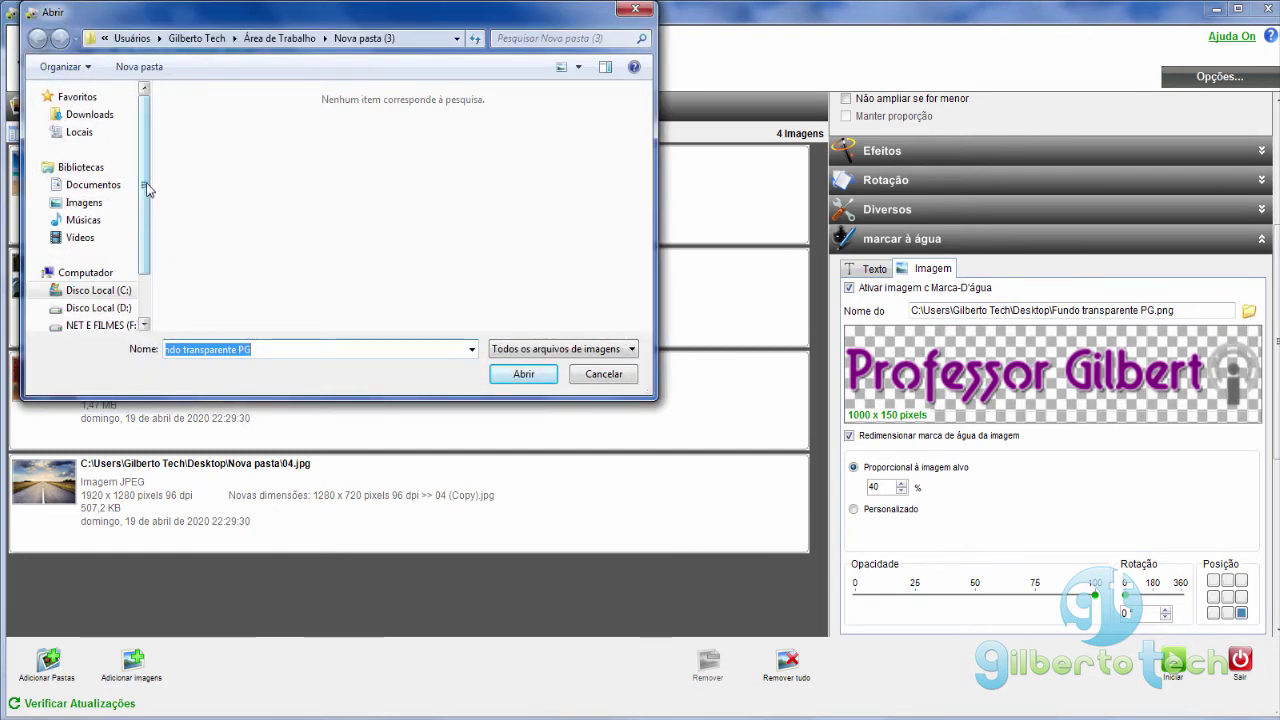
scroll(148, 215, "down", 1)
scroll(141, 250, "up", 1)
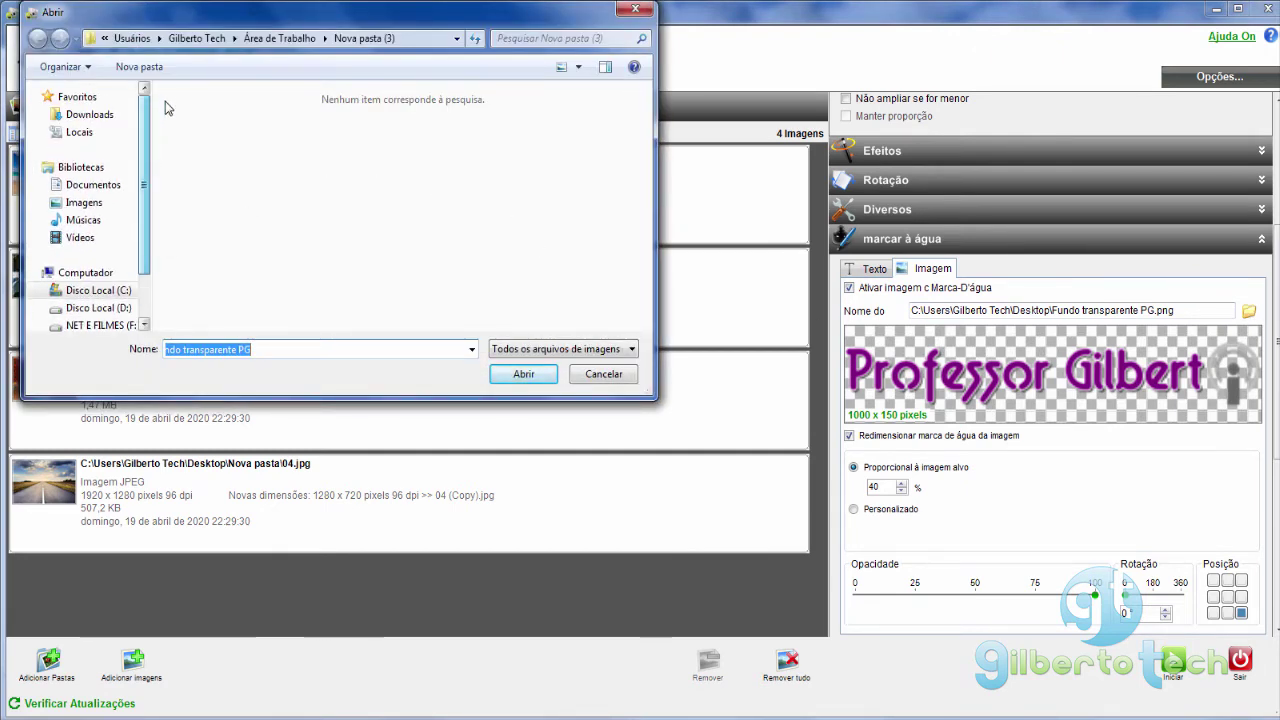
left_click(104, 40)
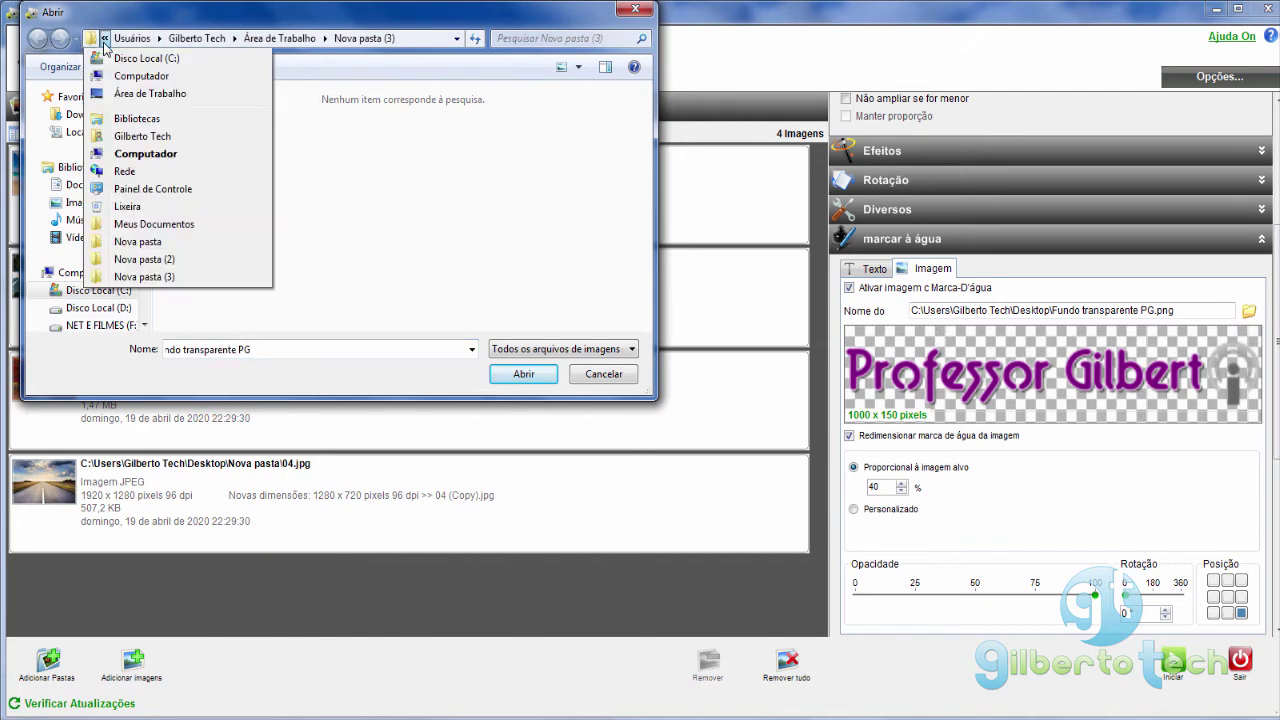
left_click(135, 92)
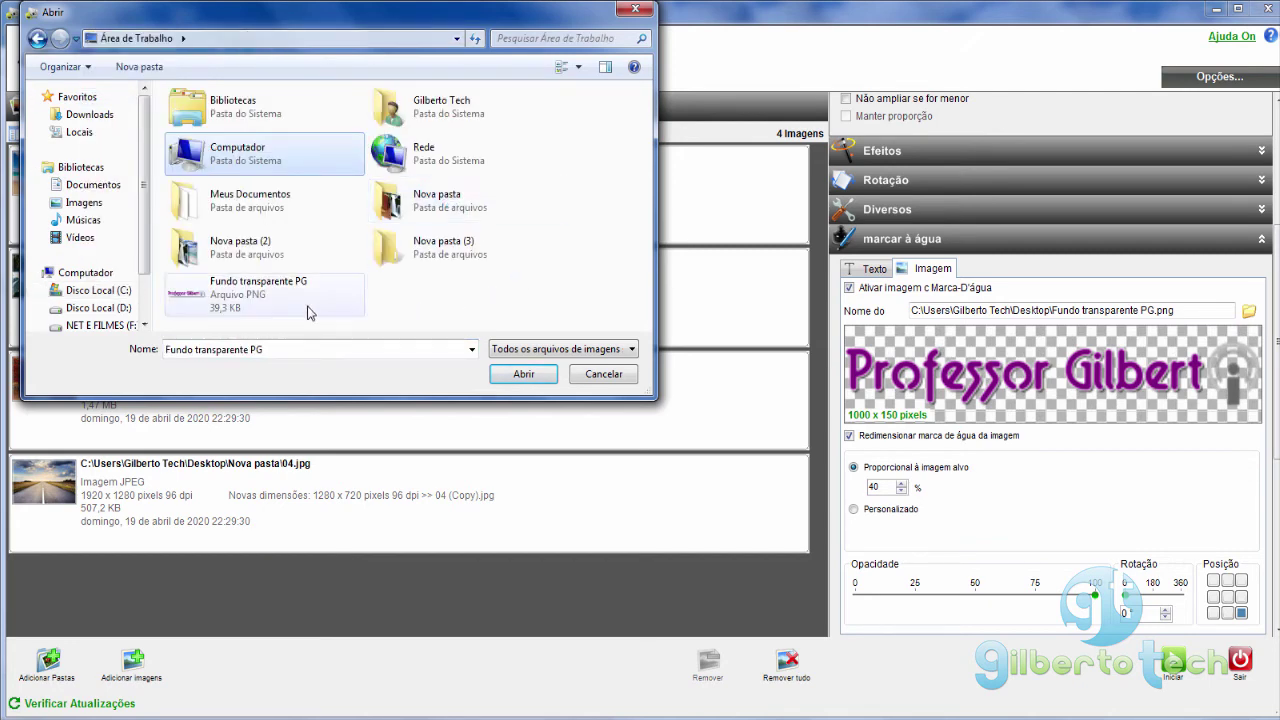
double_click(266, 293)
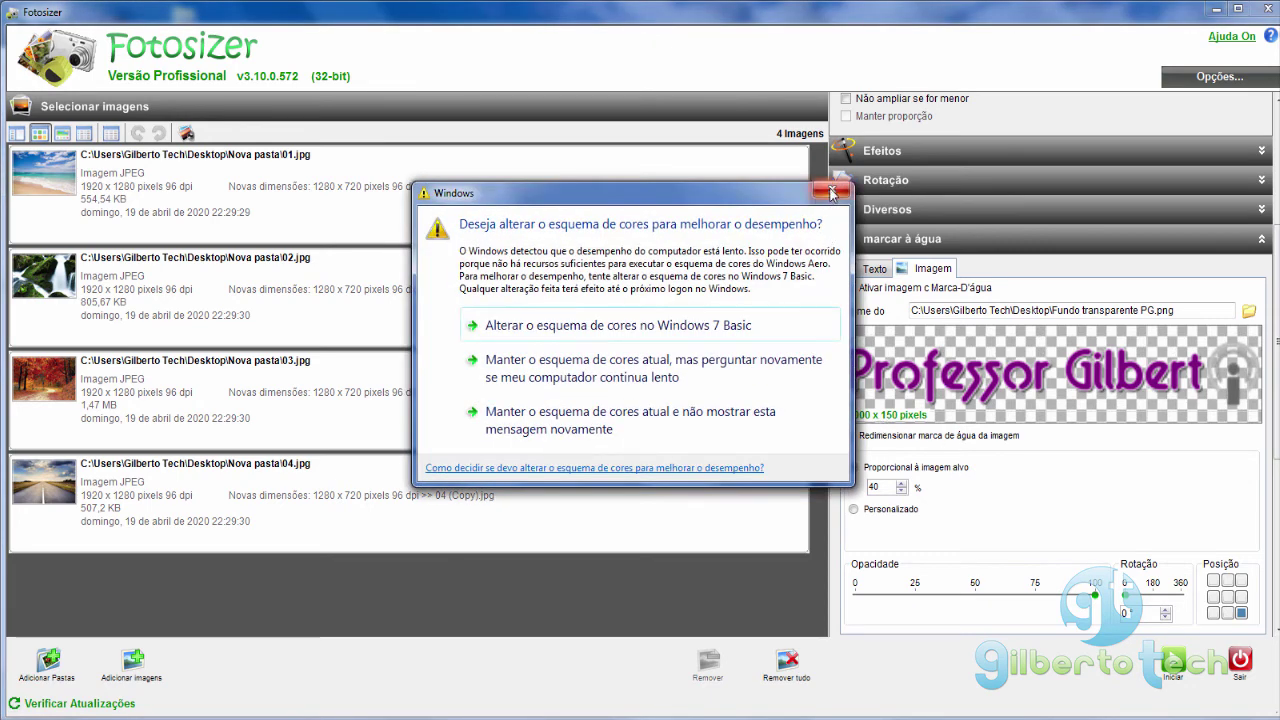
left_click(831, 192)
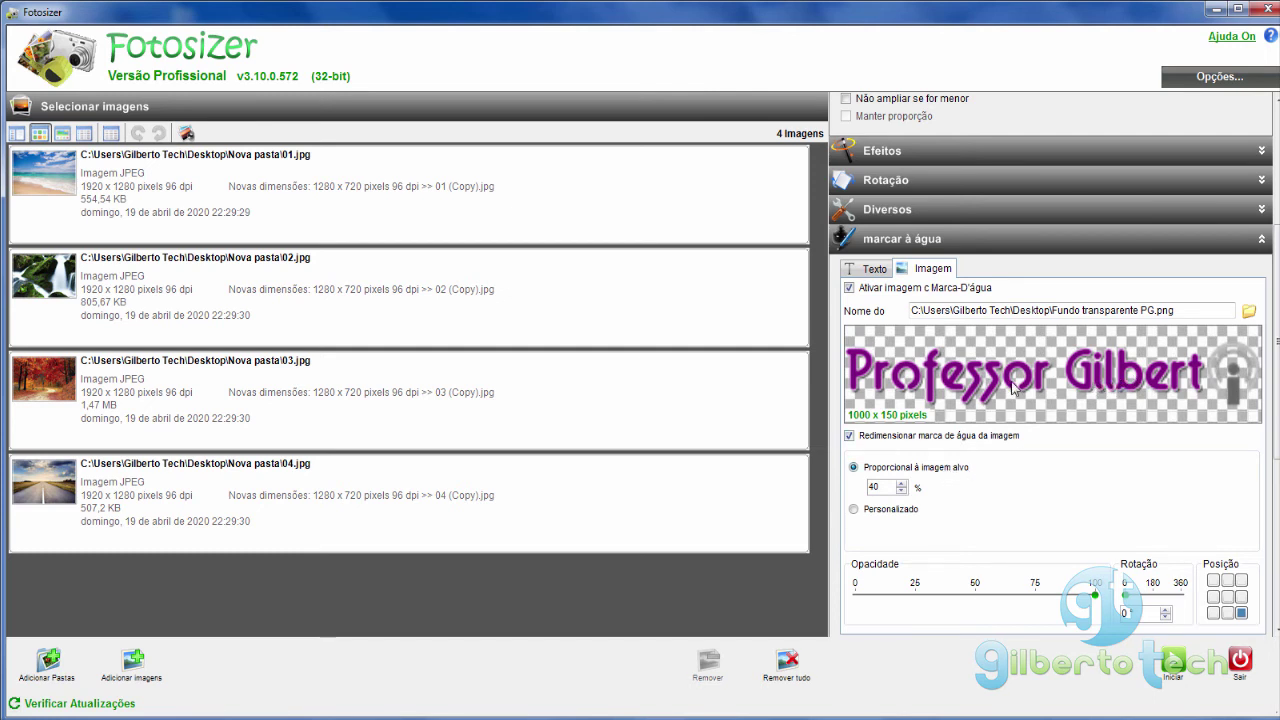
Step: Keep the watermark image sized proportionally to the target image, with opacity set to about 75 and rotation at 0°
left_click(856, 510)
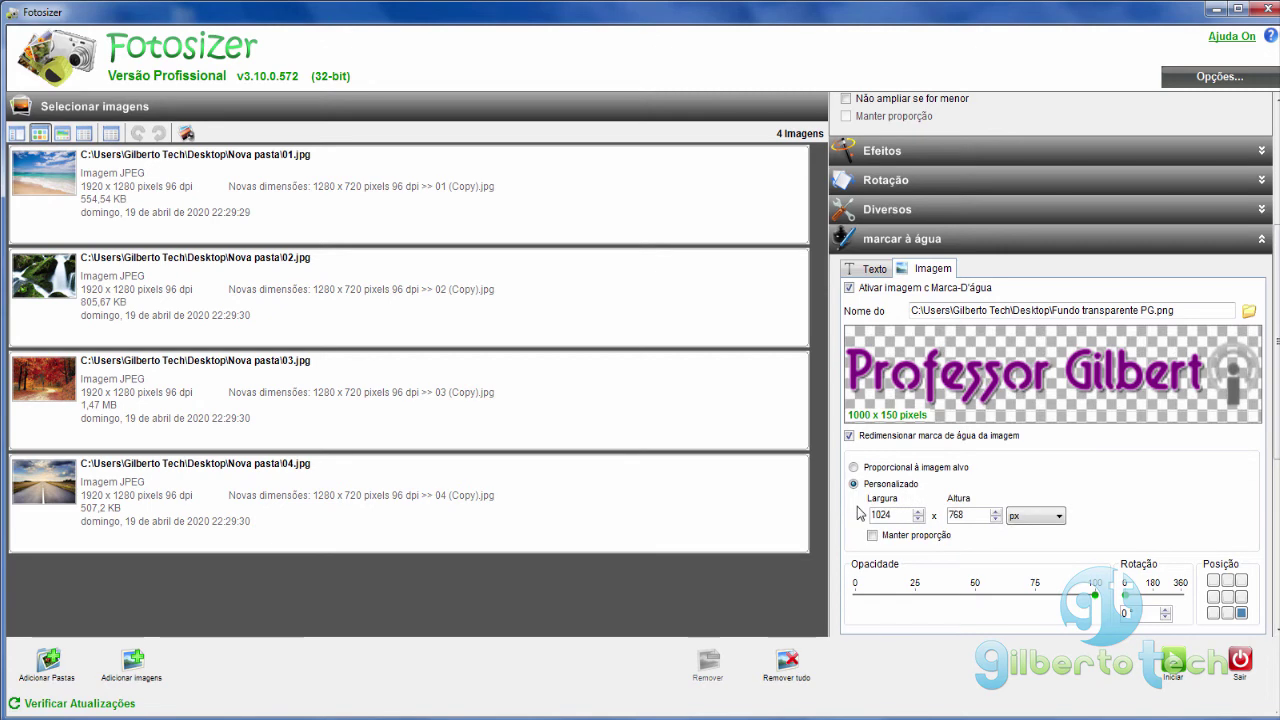
left_click(855, 470)
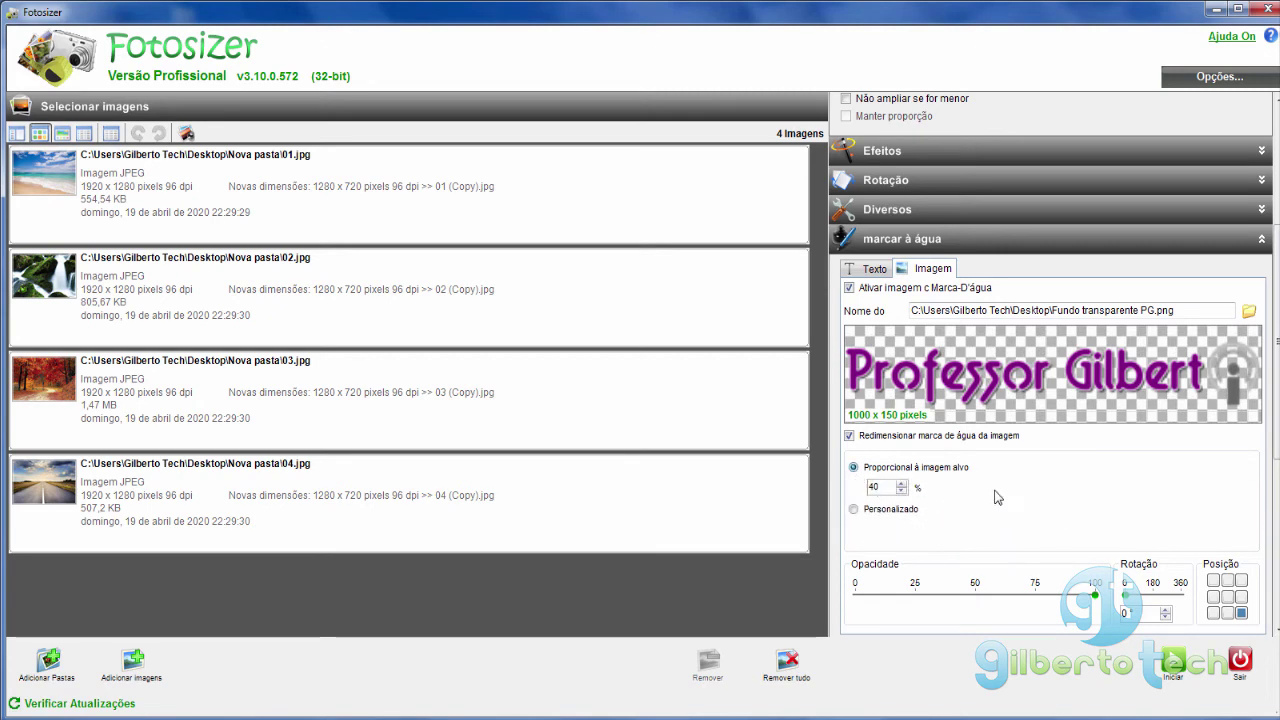
left_click_drag(1276, 395, 1277, 460)
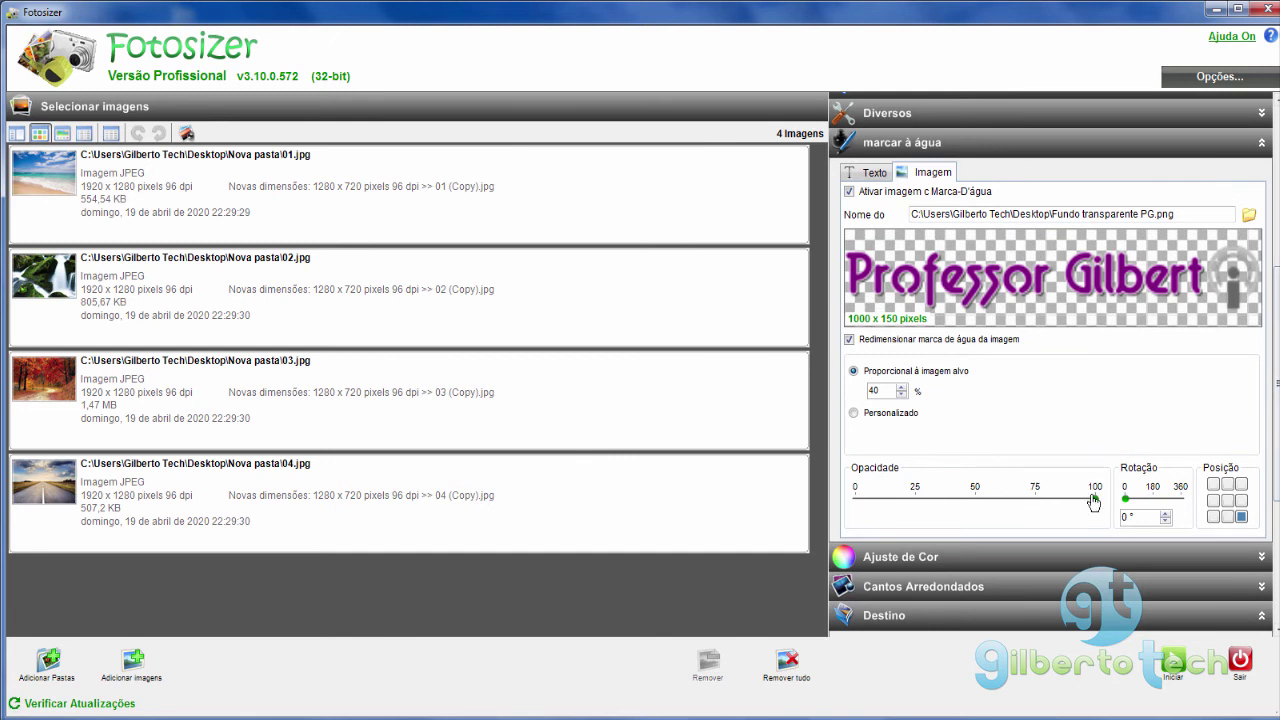
left_click(979, 500)
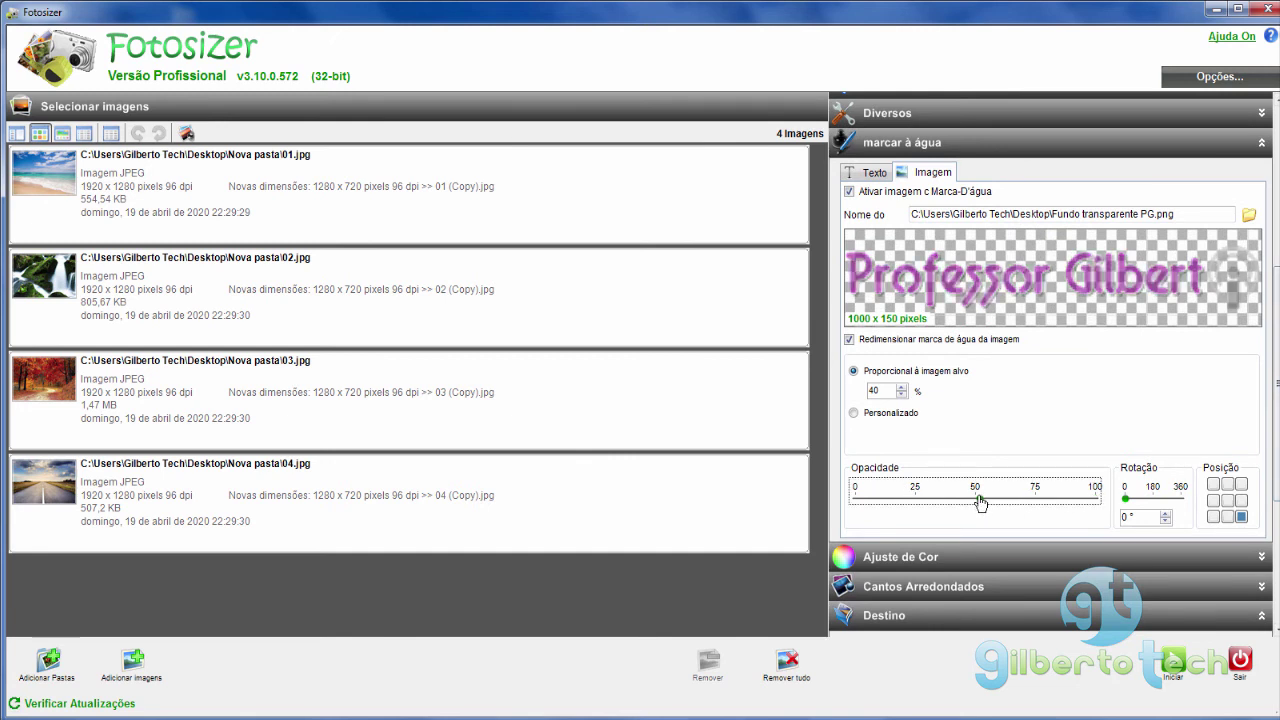
left_click_drag(979, 502, 922, 499)
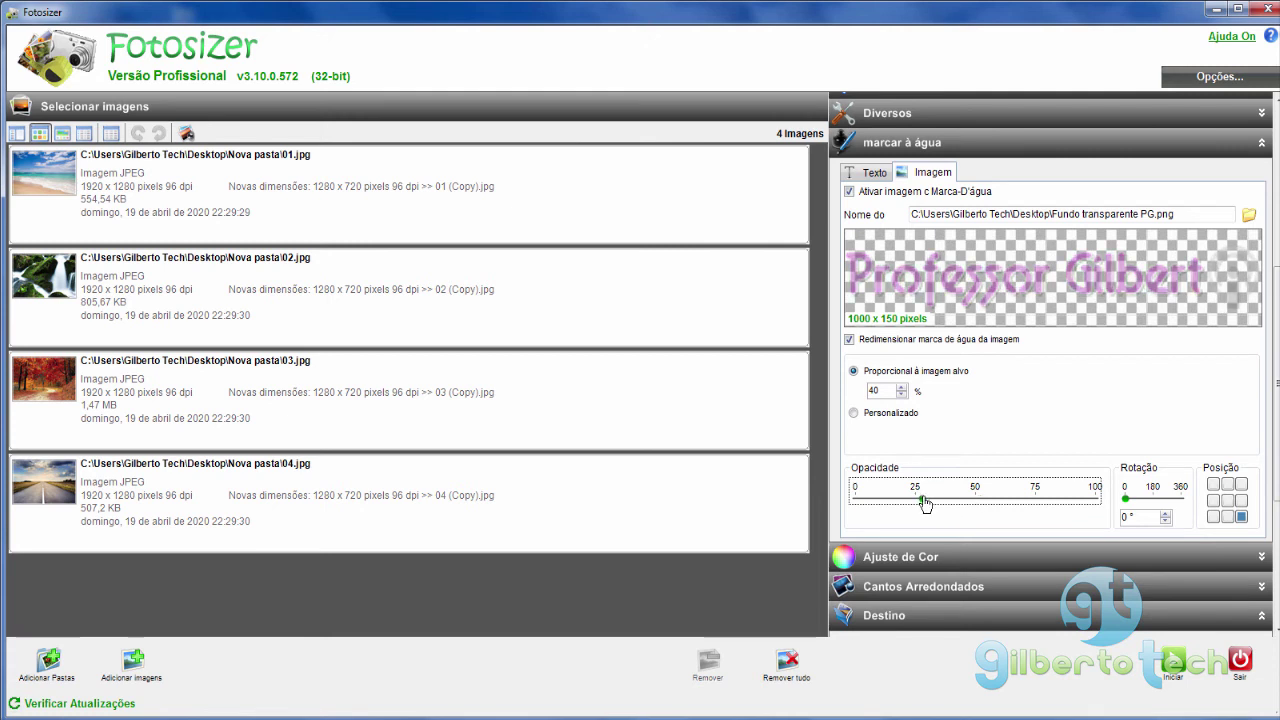
left_click(988, 500)
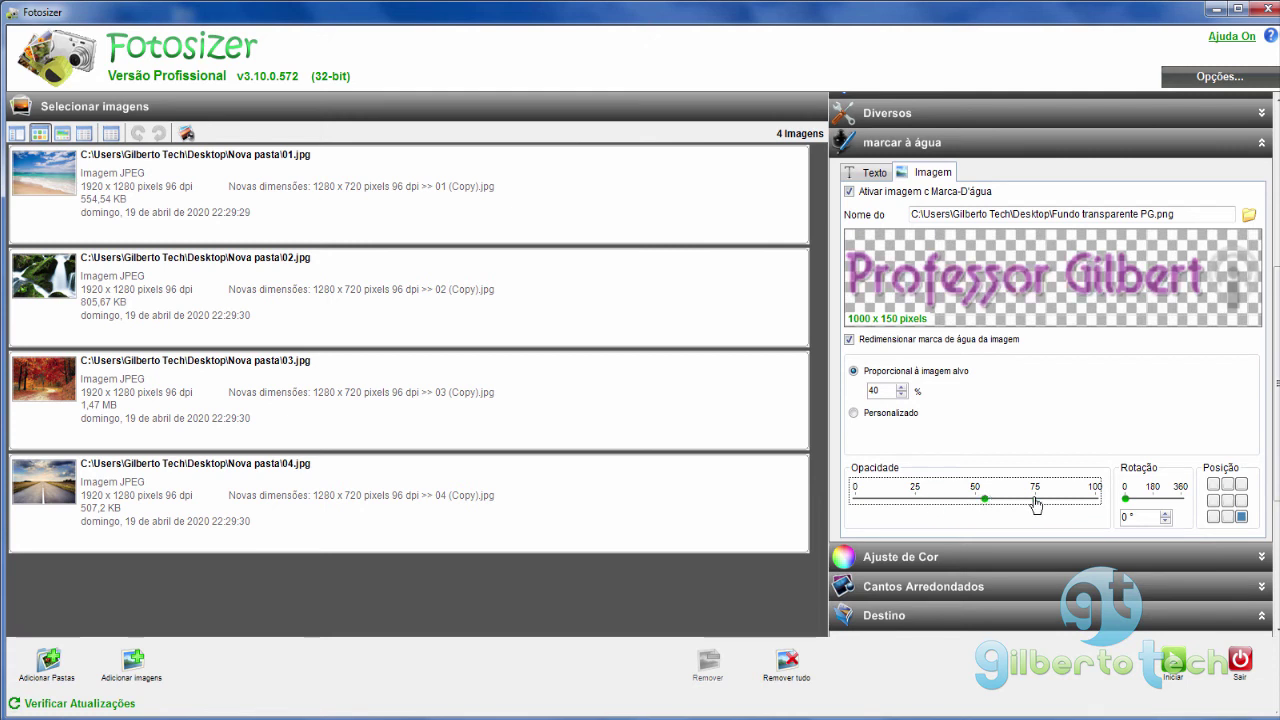
left_click(1035, 500)
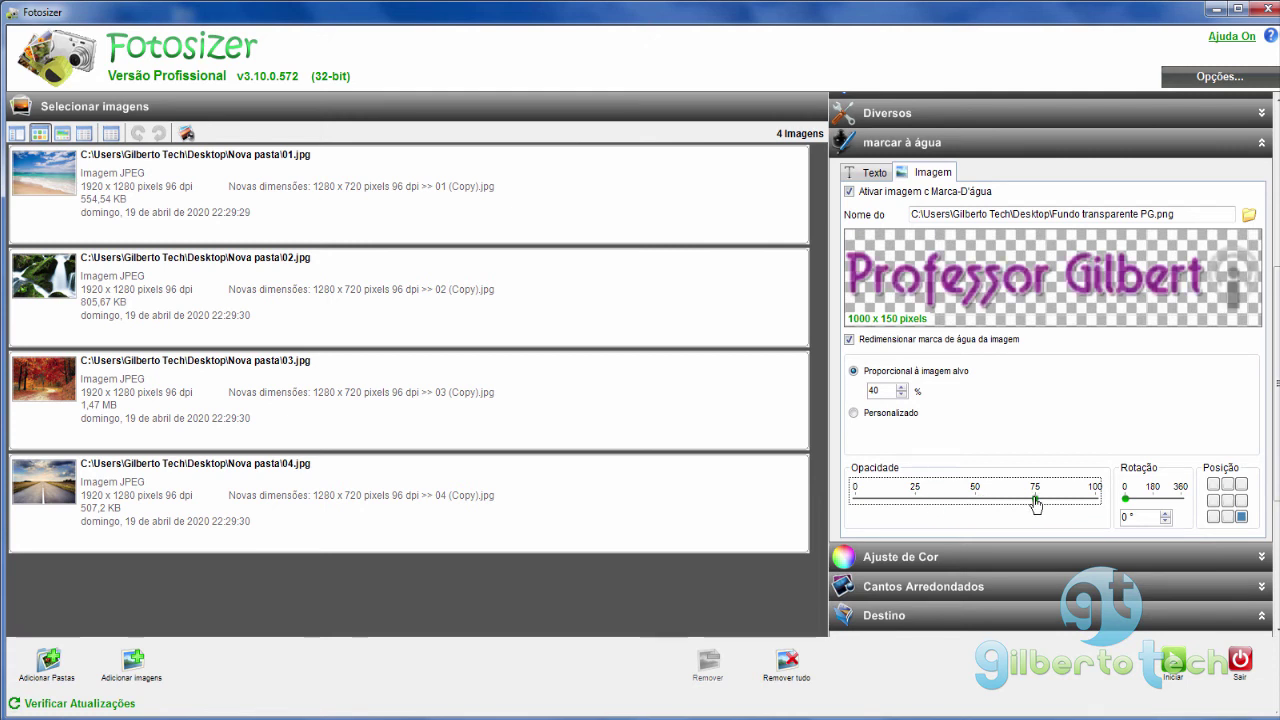
left_click(1095, 500)
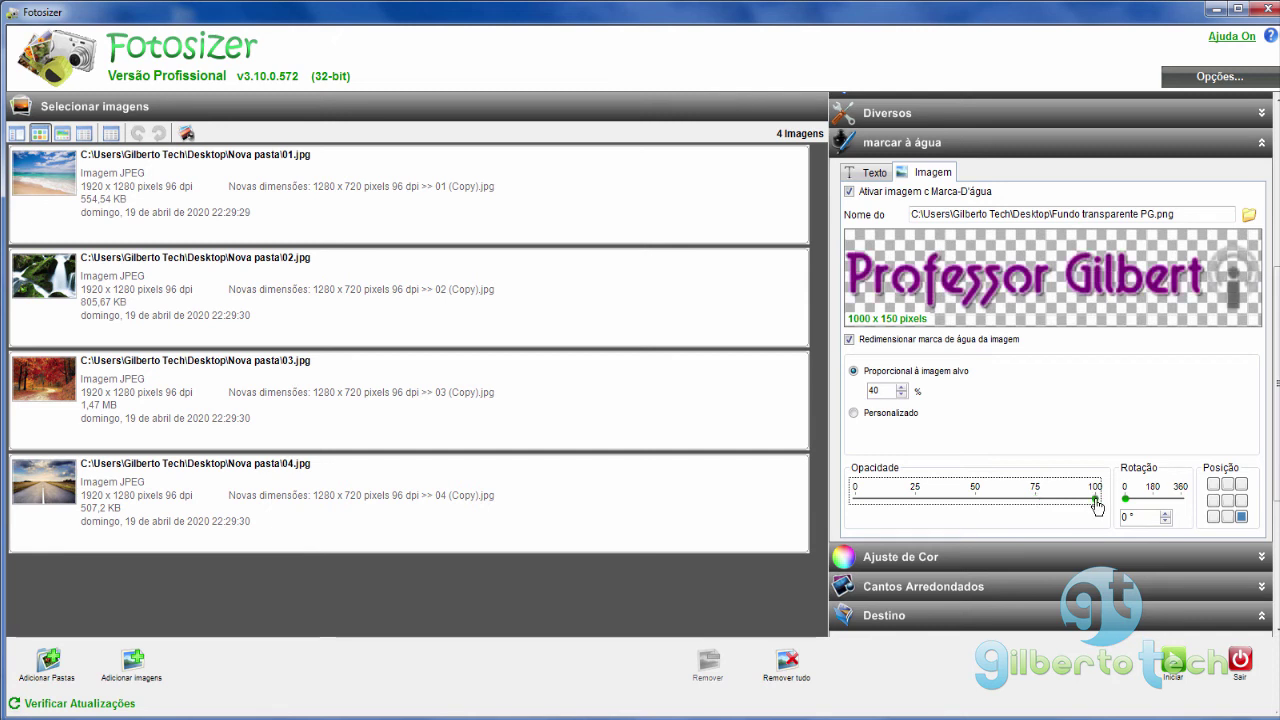
left_click(1037, 500)
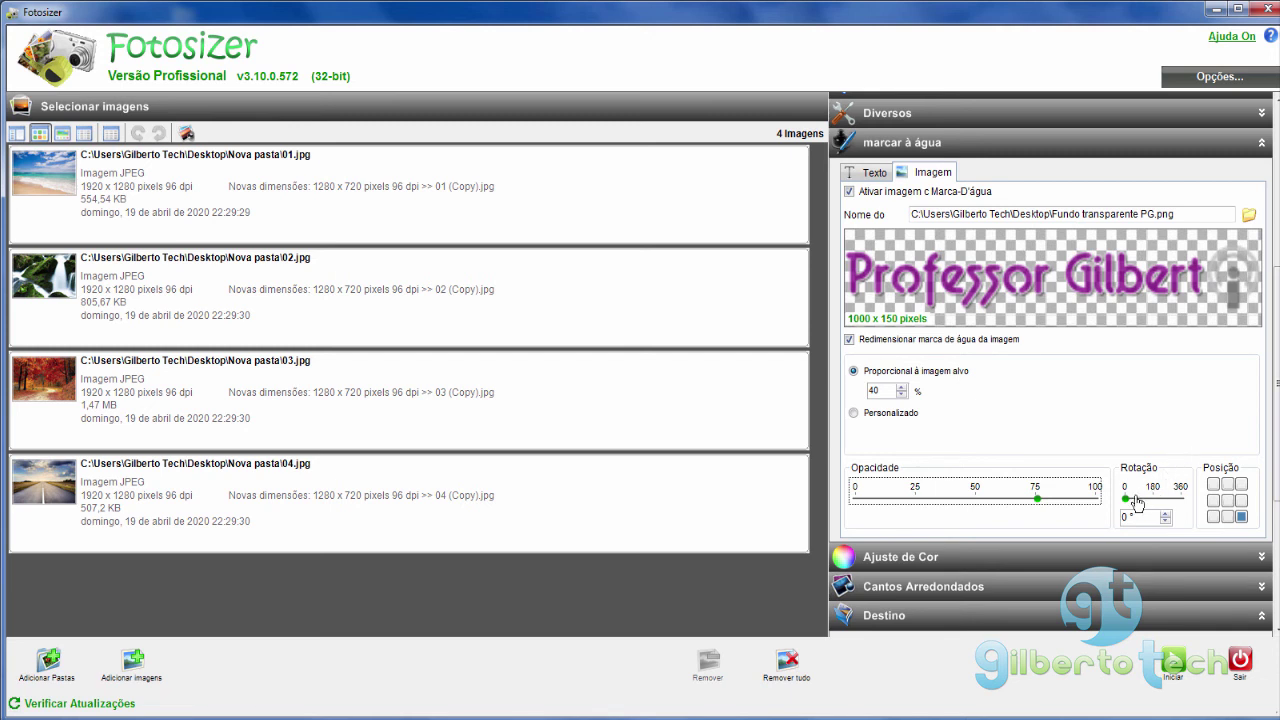
mouse_move(1125, 499)
left_mouse_down()
mouse_move(1146, 505)
mouse_move(1108, 506)
left_mouse_up()
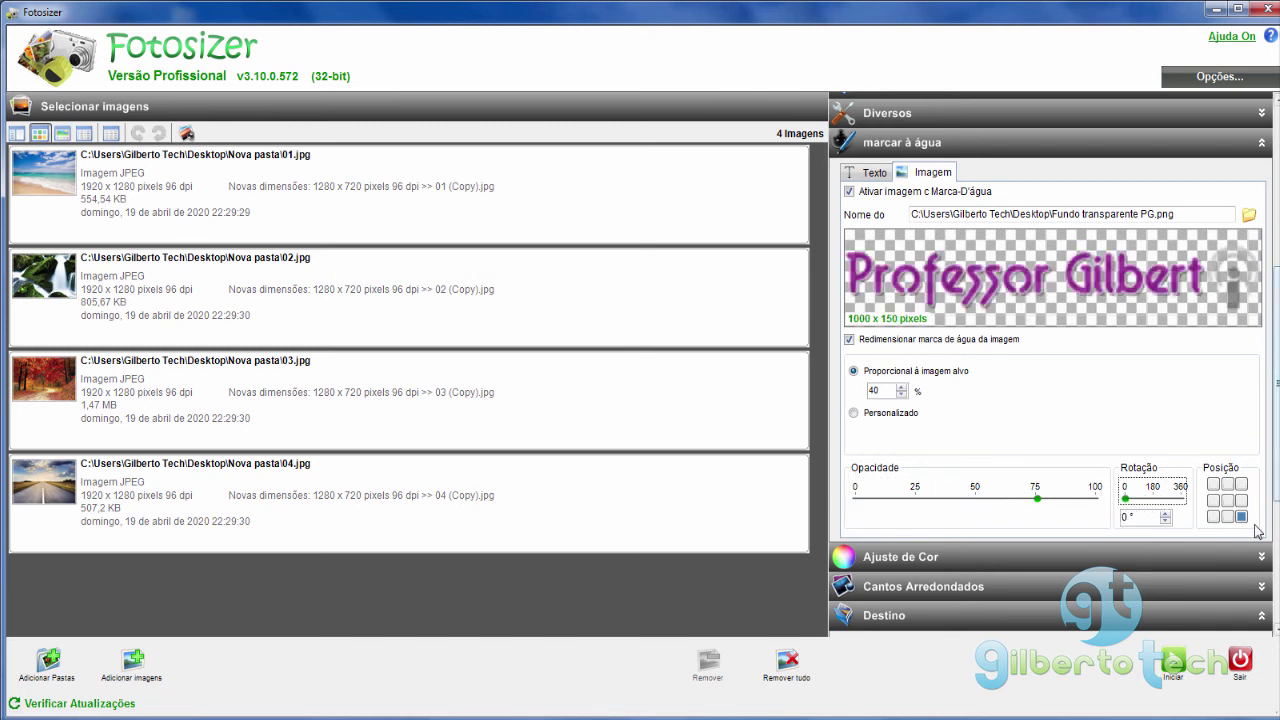
Step: Process the listed images with the image watermark and open the destination folder once finished
mouse_move(1277, 470)
left_mouse_down()
mouse_move(1276, 560)
mouse_move(1276, 480)
left_mouse_up()
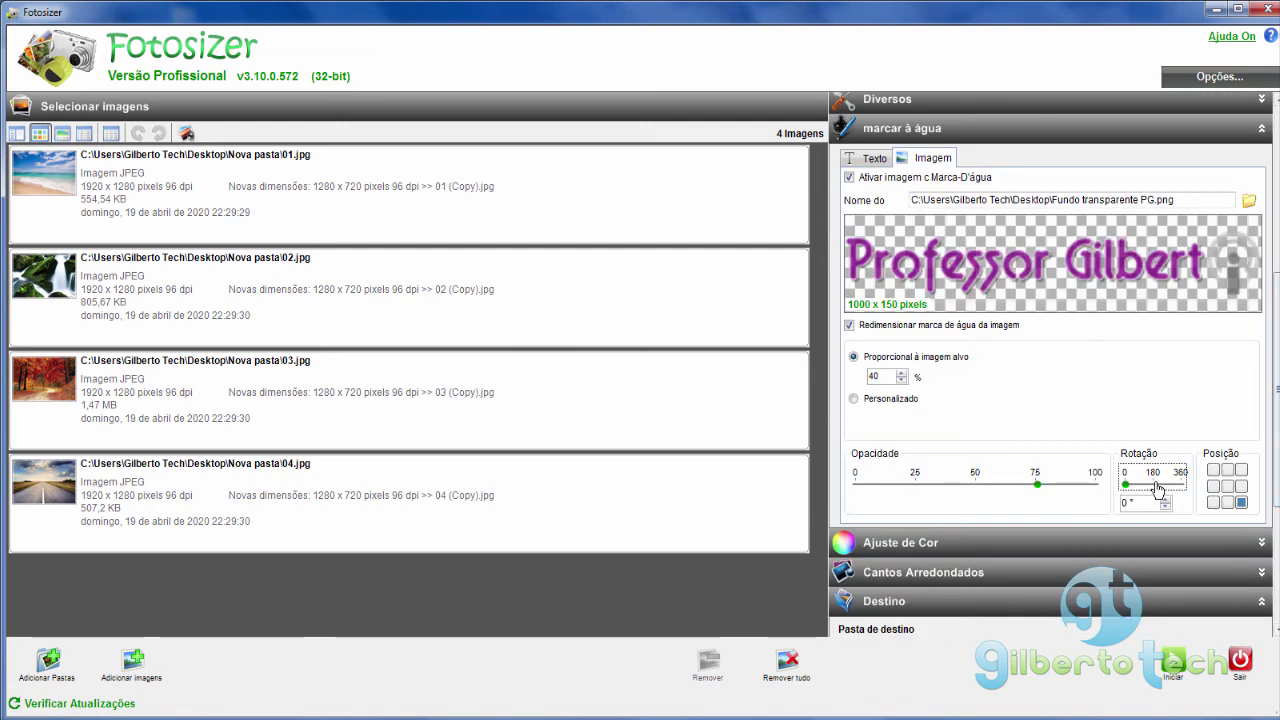
left_click(1172, 662)
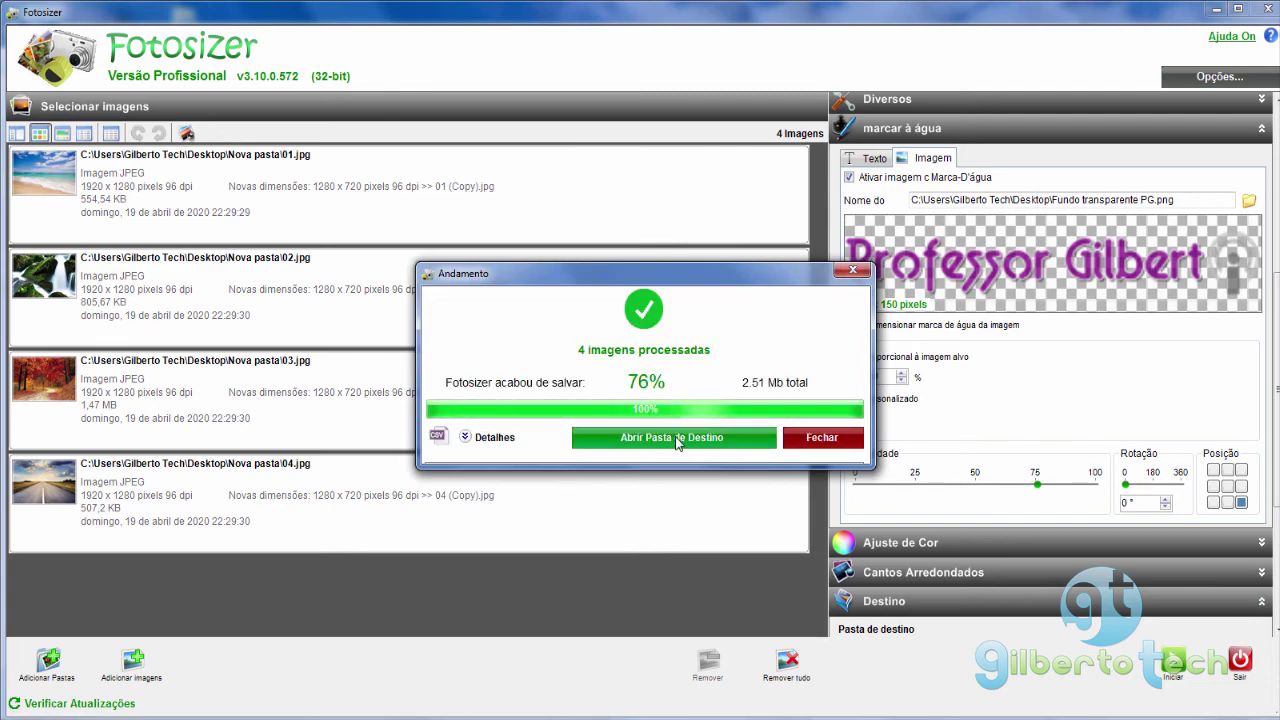
left_click(676, 438)
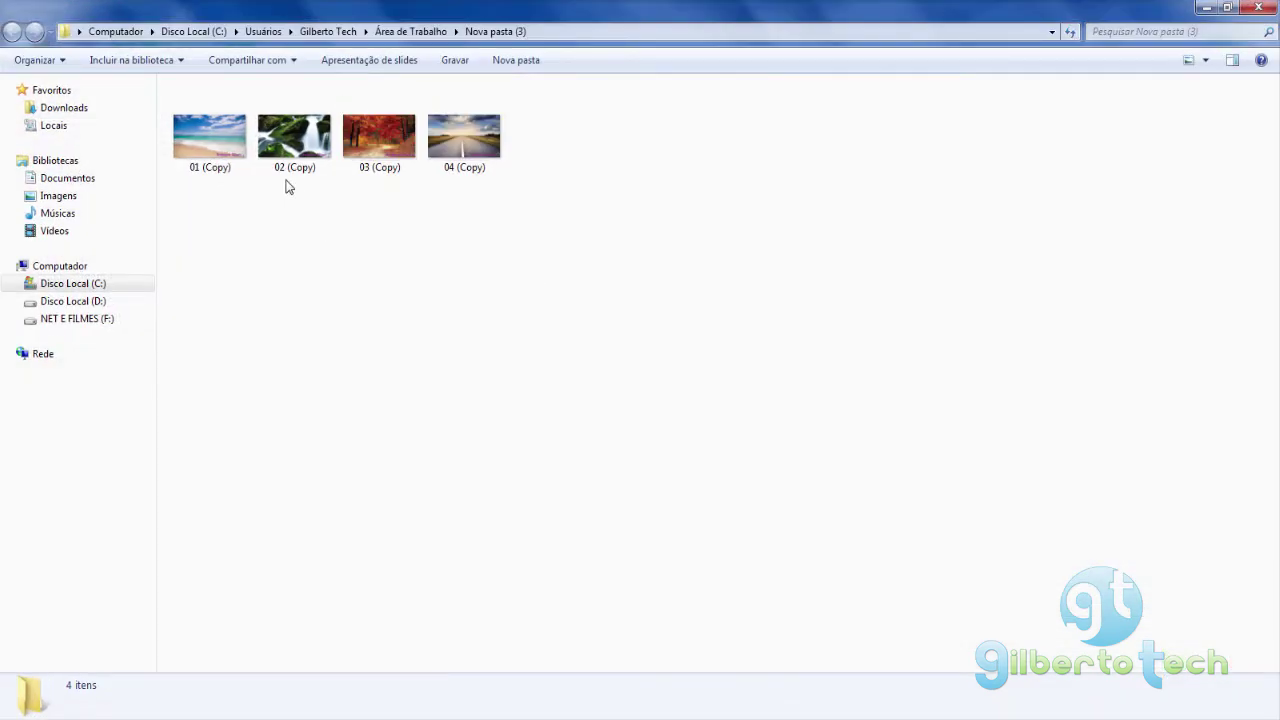
Step: View 01 (Copy) and the other processed copies to check the image watermark, and close the viewer, folder and progress window
double_click(229, 130)
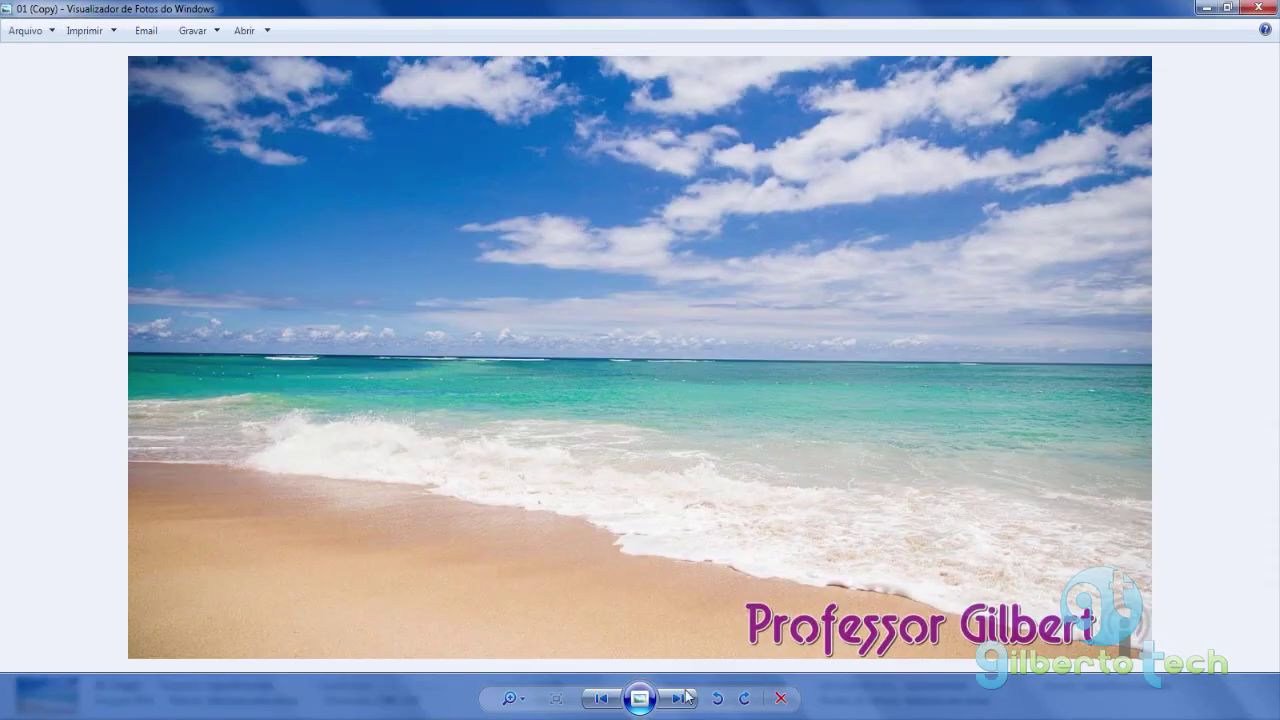
left_click(685, 698)
left_click(684, 699)
left_click(683, 700)
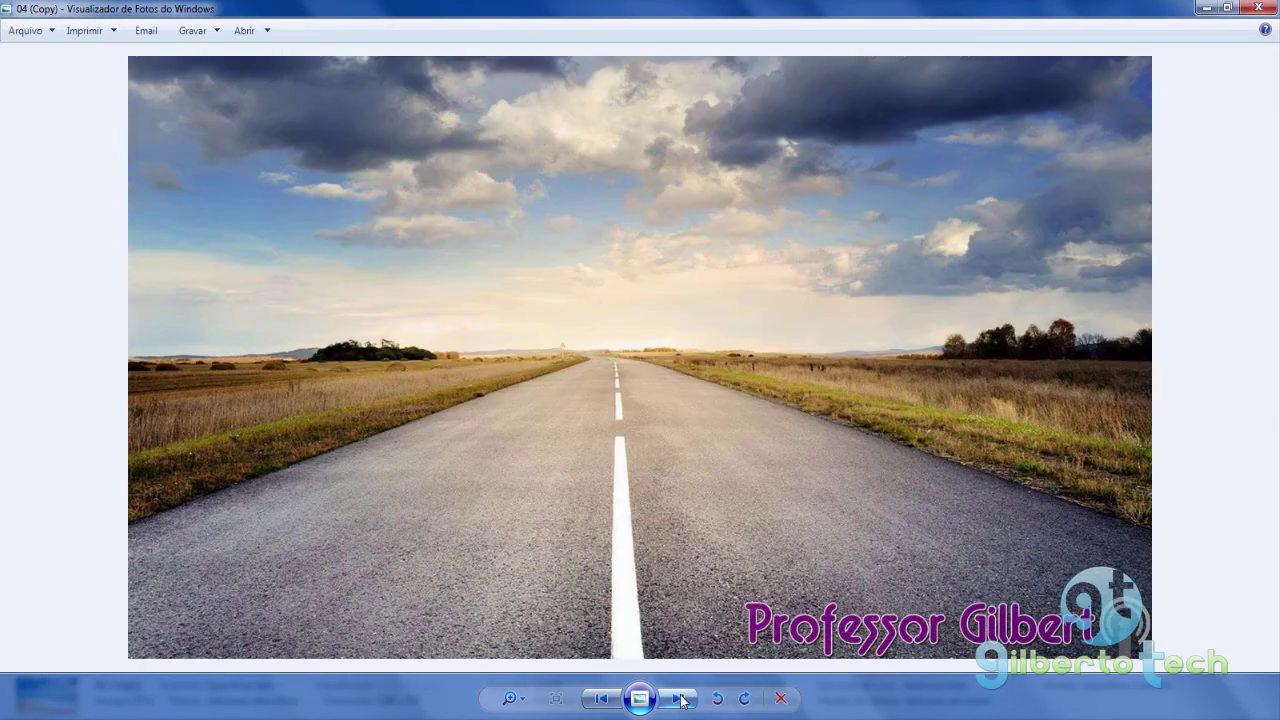
left_click(683, 700)
left_click(683, 700)
left_click(683, 700)
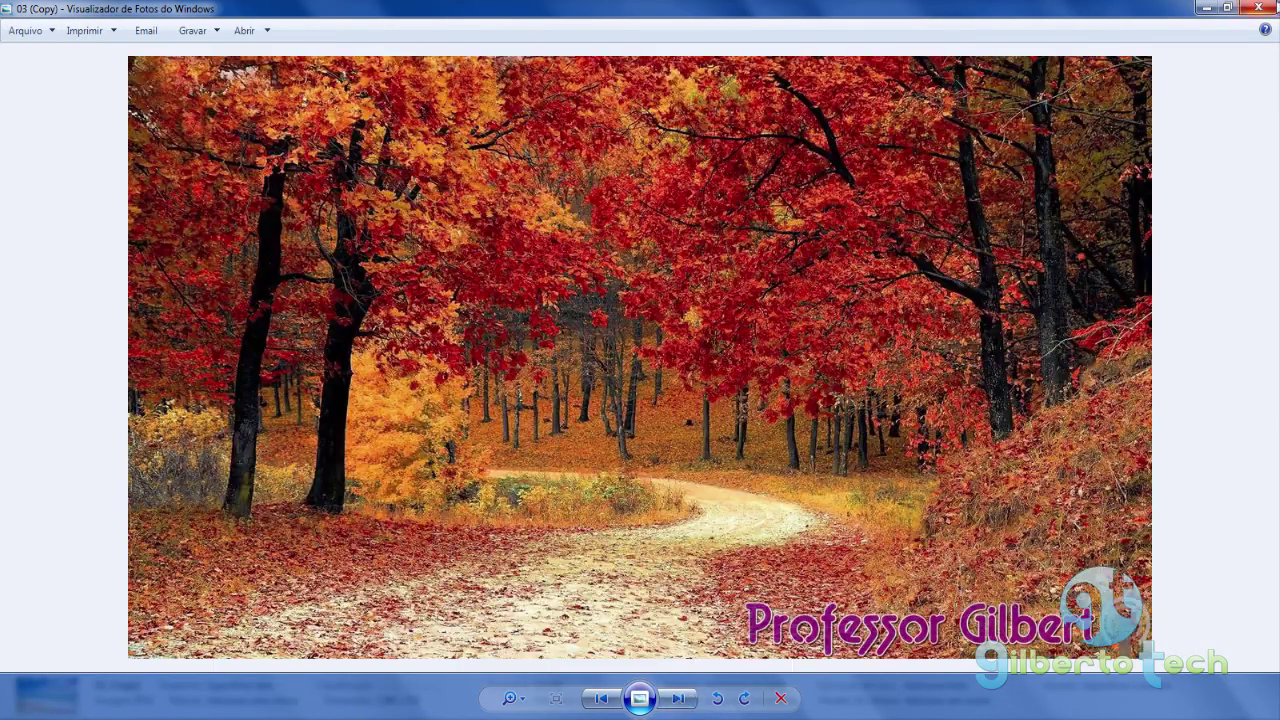
key("alt+F4")
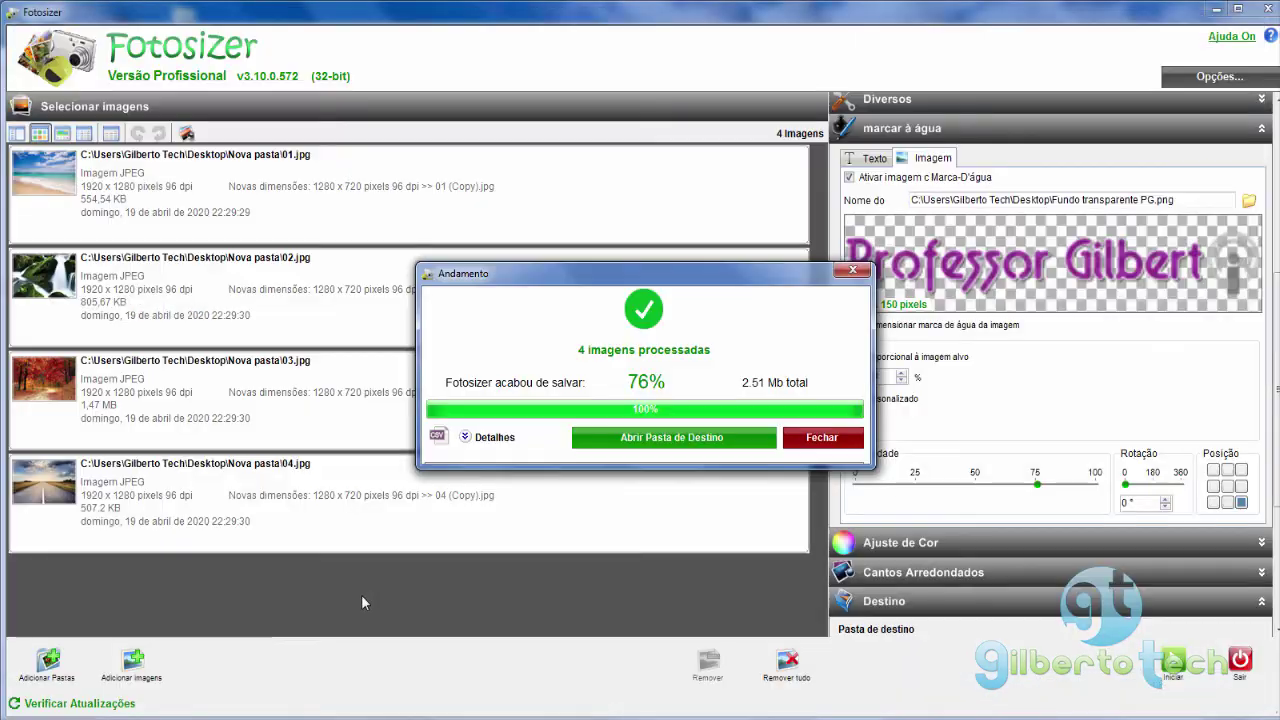
left_click(852, 270)
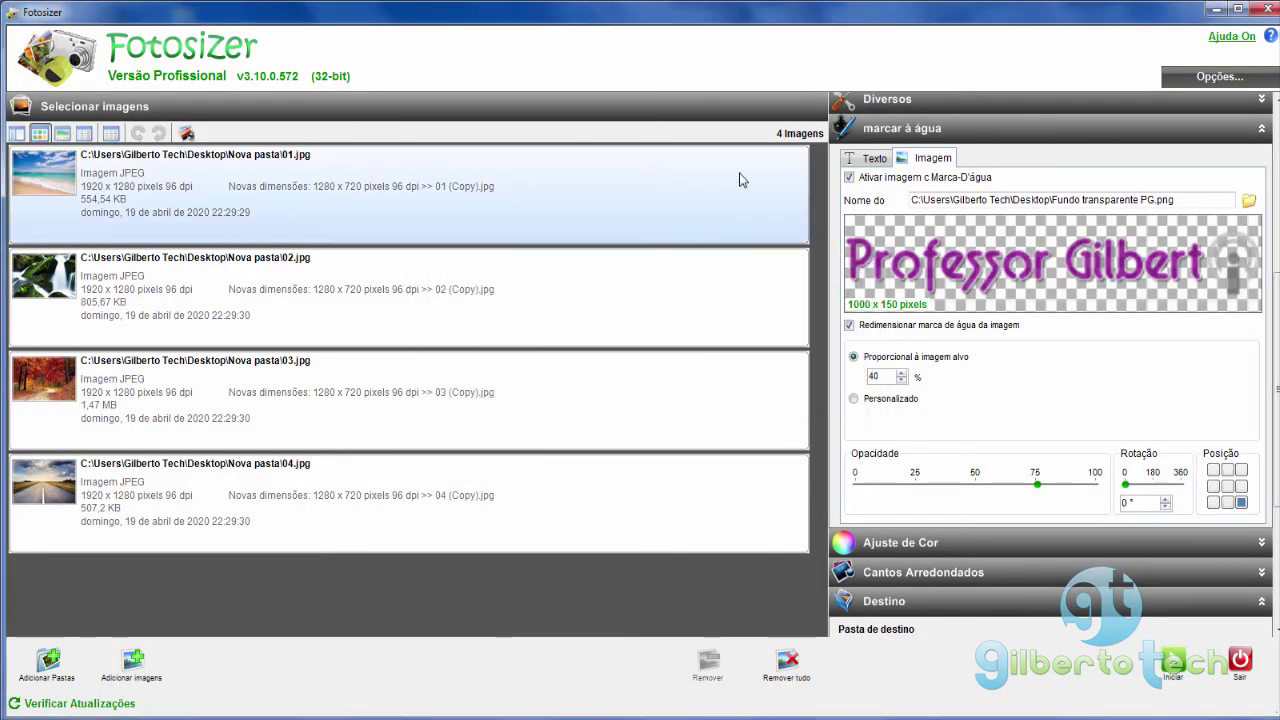